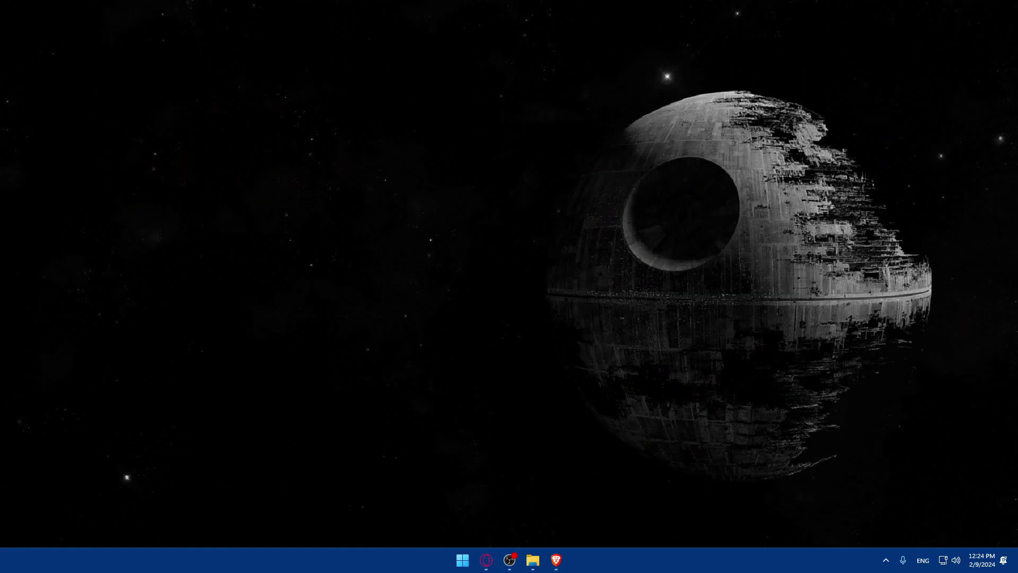
Open the Brave browser
{"action": "mouse_move", "coordinate": [556, 560]}
{"action": "left_mouse_down"}
{"action": "mouse_move", "coordinate": [486, 561]}
{"action": "mouse_move", "coordinate": [557, 563]}
{"action": "left_mouse_up"}
{"action": "left_click", "coordinate": [556, 562]}
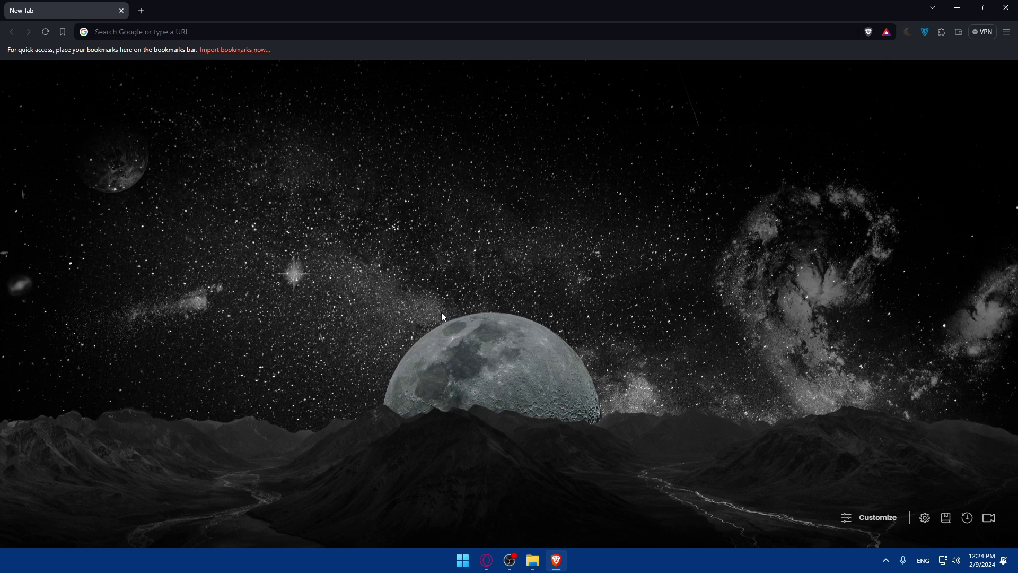
{"action": "key", "text": "super"}
{"action": "type", "text": "slack"}
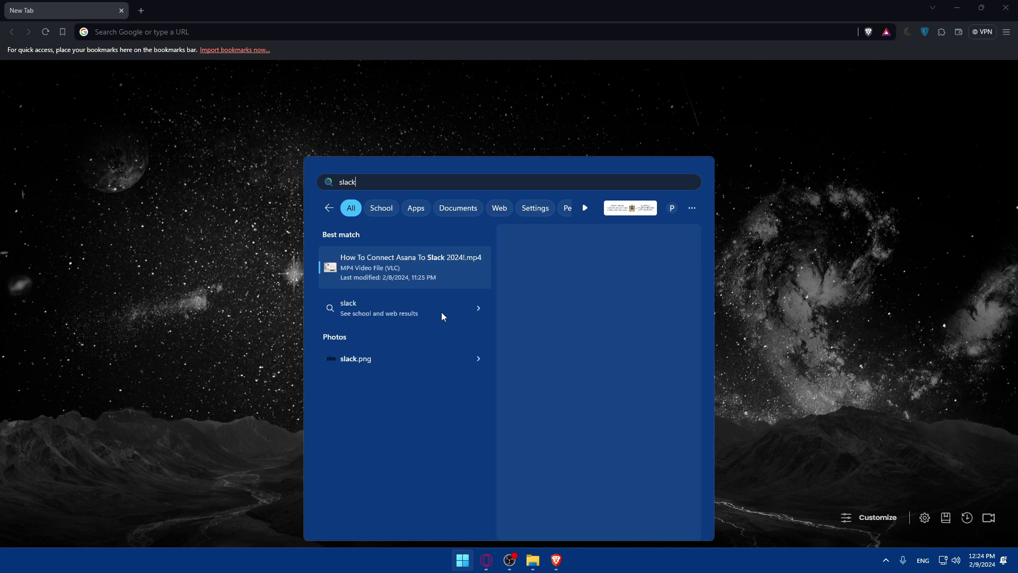
{"action": "key", "text": "BackSpace"}
{"action": "key", "text": "BackSpace"}
{"action": "key", "text": "BackSpace"}
{"action": "key", "text": "BackSpace"}
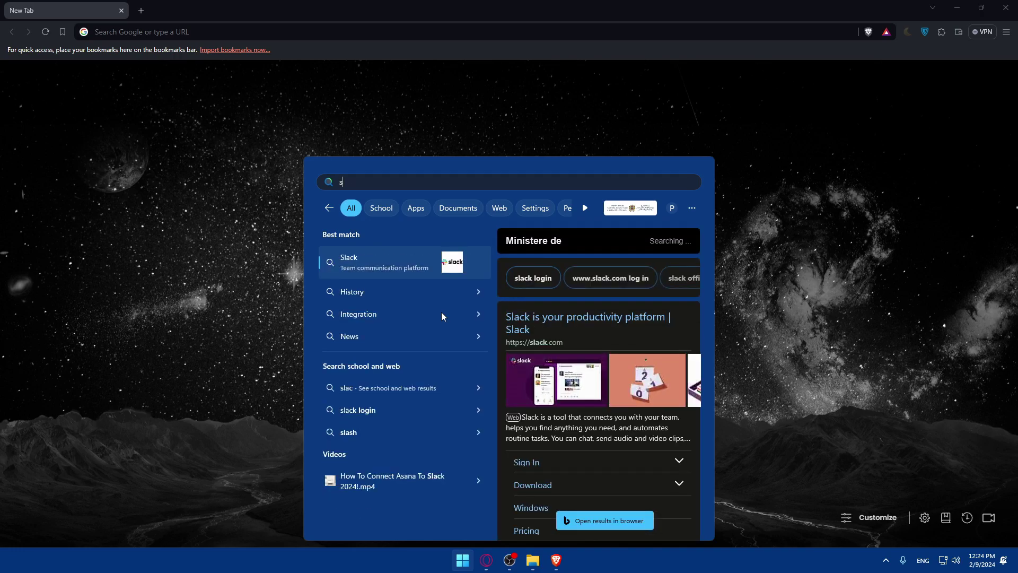
{"action": "key", "text": "BackSpace"}
{"action": "left_click", "coordinate": [223, 156]}
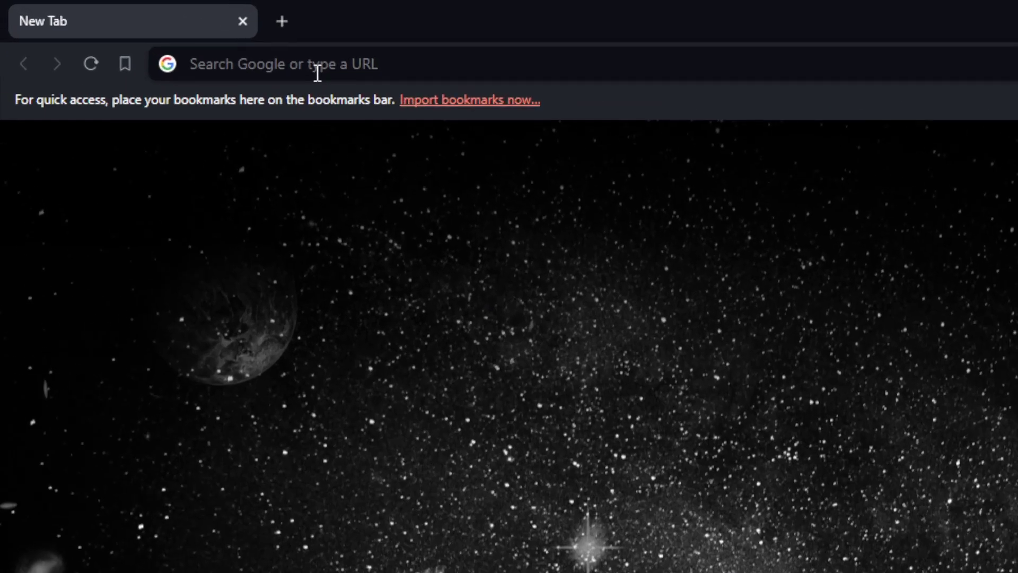
Go to slack.com in the browser
{"action": "left_click", "coordinate": [159, 33]}
{"action": "type", "text": "slack"}
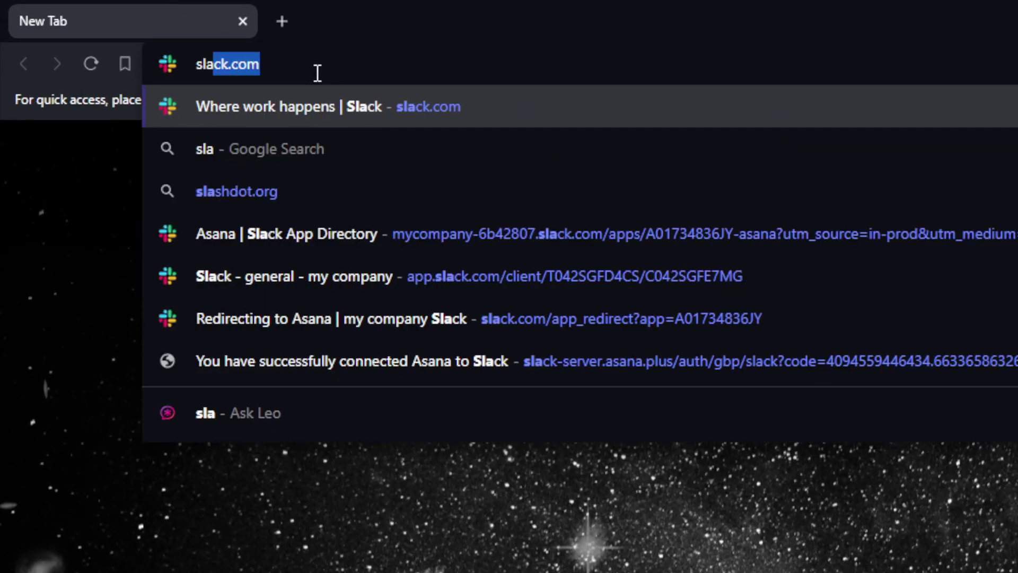
{"action": "type", "text": ".com"}
{"action": "key", "text": "Return"}
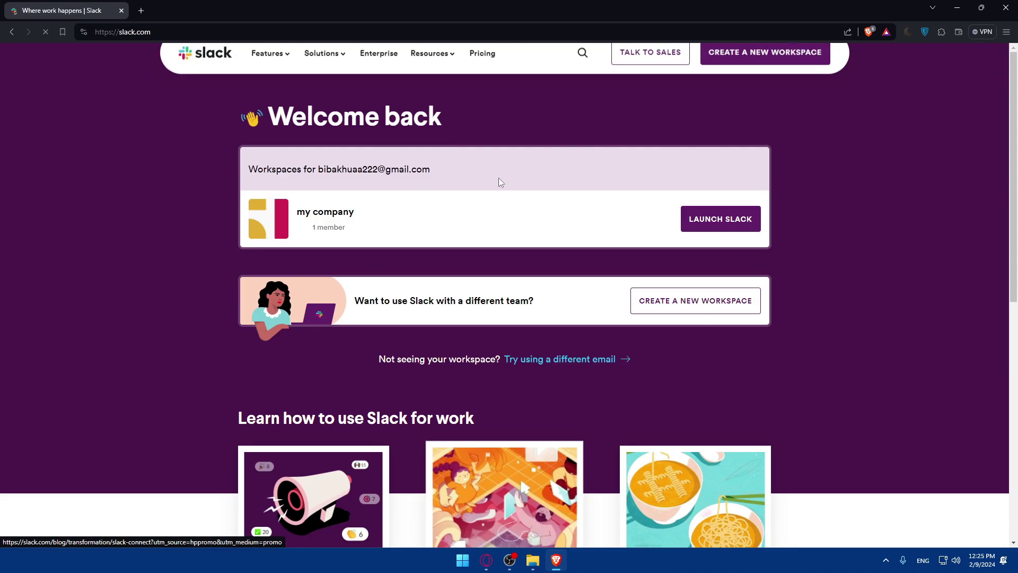
Open Slack's pricing page and review the Pro, Business+ and Enterprise Grid plans and the feature comparison table
{"action": "left_click", "coordinate": [483, 64]}
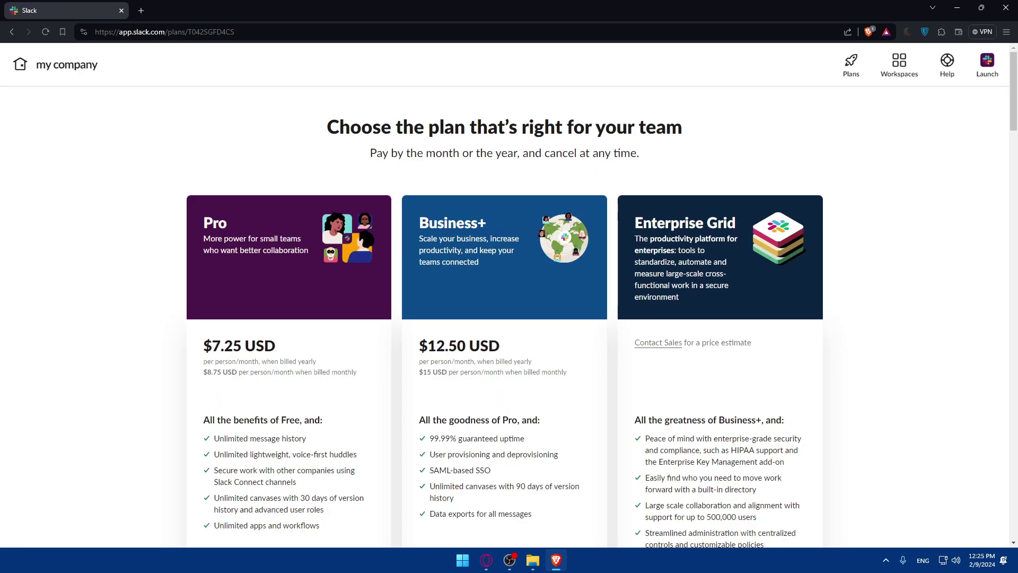
{"action": "scroll", "coordinate": [542, 221], "scroll_direction": "down", "scroll_amount": 2}
{"action": "scroll", "coordinate": [530, 223], "scroll_direction": "down", "scroll_amount": 1}
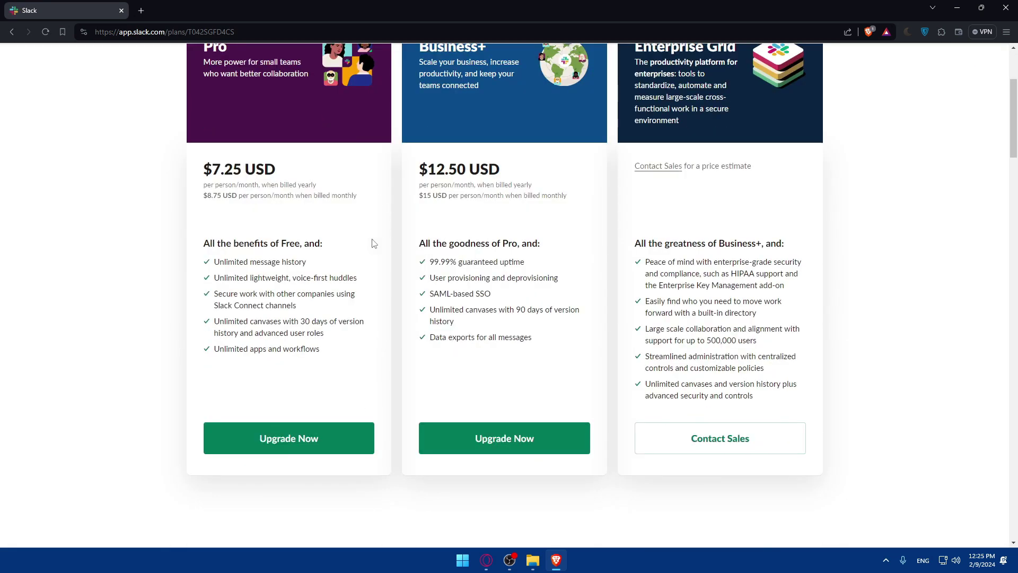
{"action": "scroll", "coordinate": [374, 247], "scroll_direction": "up", "scroll_amount": 1}
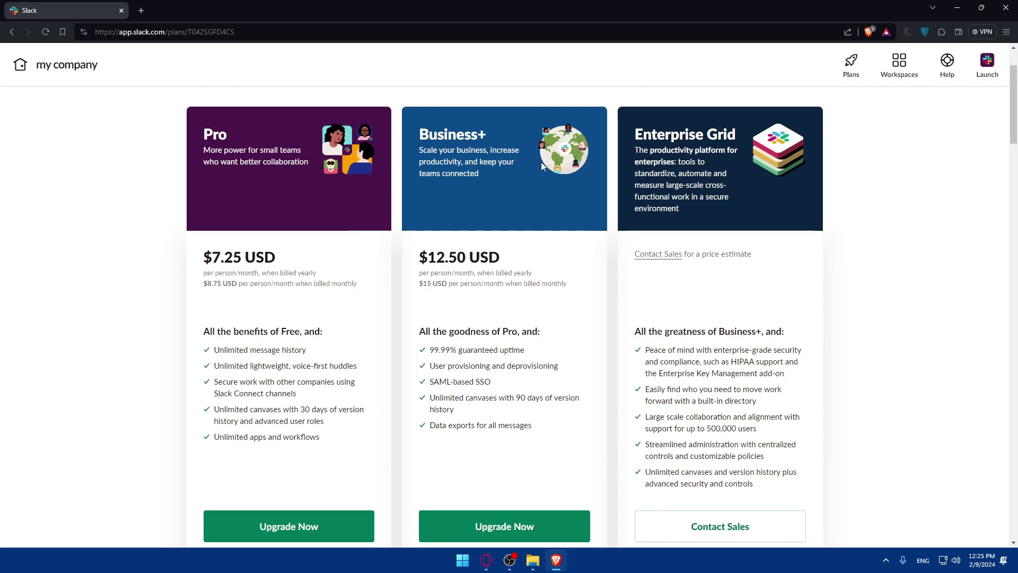
{"action": "scroll", "coordinate": [605, 209], "scroll_direction": "down", "scroll_amount": 10}
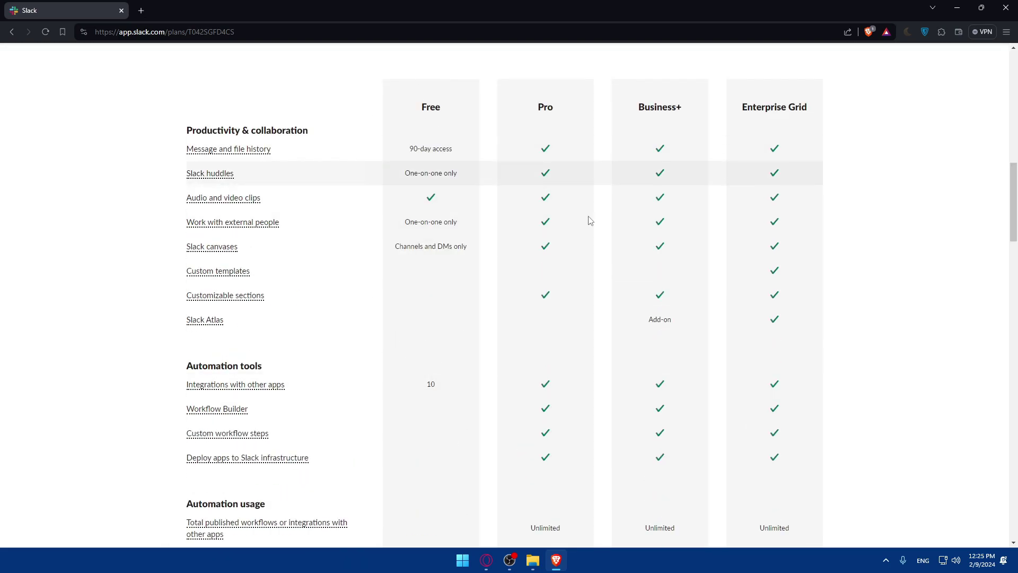
{"action": "scroll", "coordinate": [583, 297], "scroll_direction": "down", "scroll_amount": 10}
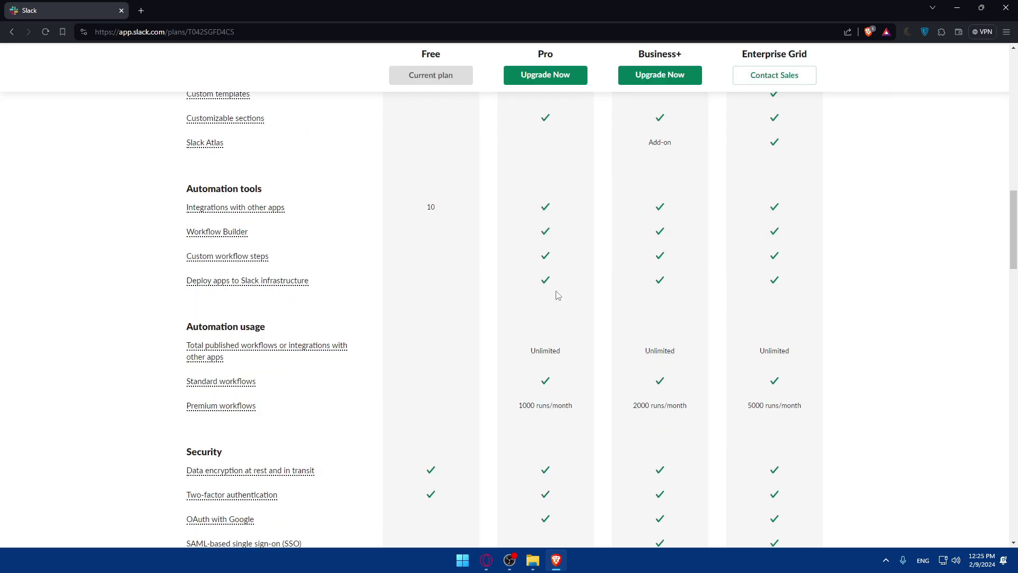
{"action": "scroll", "coordinate": [543, 276], "scroll_direction": "down", "scroll_amount": 10}
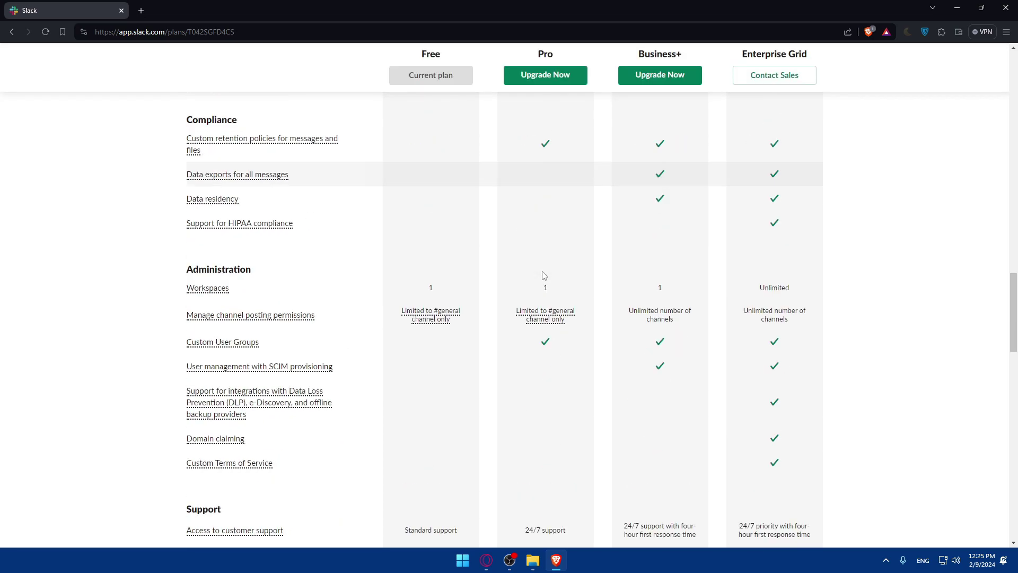
{"action": "scroll", "coordinate": [542, 276], "scroll_direction": "down", "scroll_amount": 3}
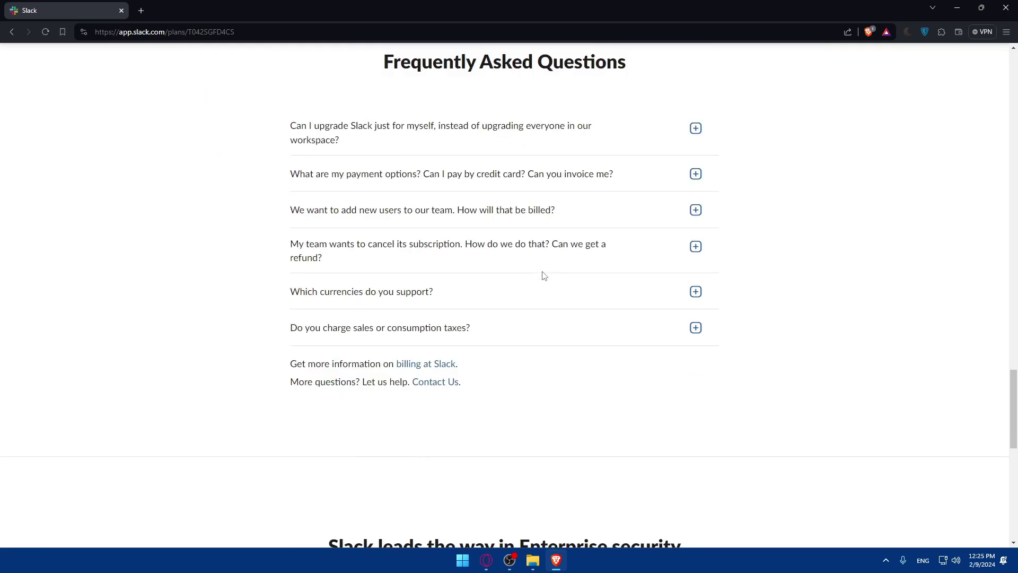
Expand the frequently asked questions on upgrading, payment, adding users, cancelling, currencies and taxes to read their answers
{"action": "scroll", "coordinate": [525, 270], "scroll_direction": "up", "scroll_amount": 3}
{"action": "left_click", "coordinate": [523, 322]}
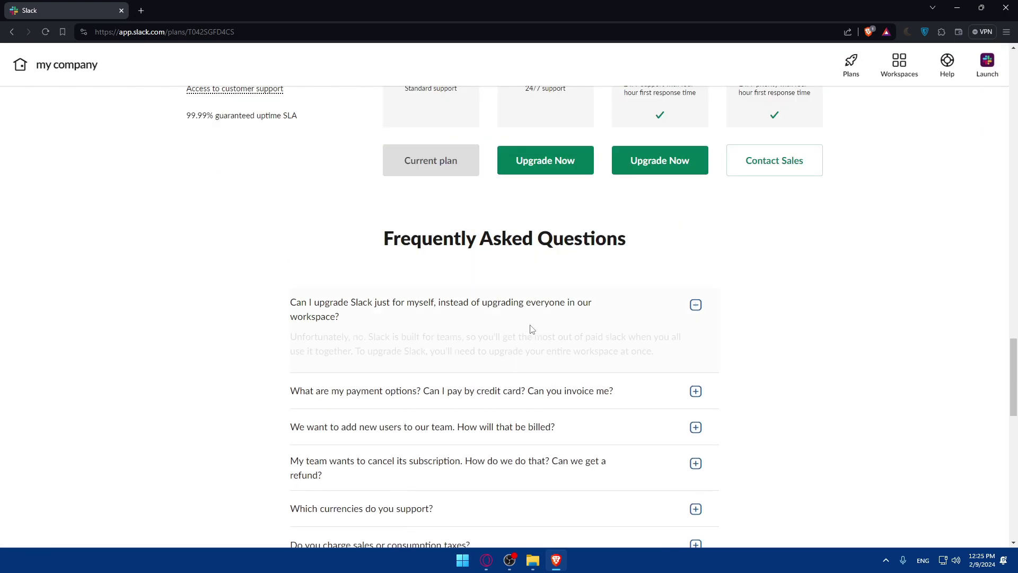
{"action": "scroll", "coordinate": [533, 334], "scroll_direction": "down", "scroll_amount": 2}
{"action": "left_click", "coordinate": [536, 310]}
{"action": "left_click", "coordinate": [530, 377]}
{"action": "scroll", "coordinate": [535, 362], "scroll_direction": "down", "scroll_amount": 2}
{"action": "scroll", "coordinate": [544, 376], "scroll_direction": "down", "scroll_amount": 3}
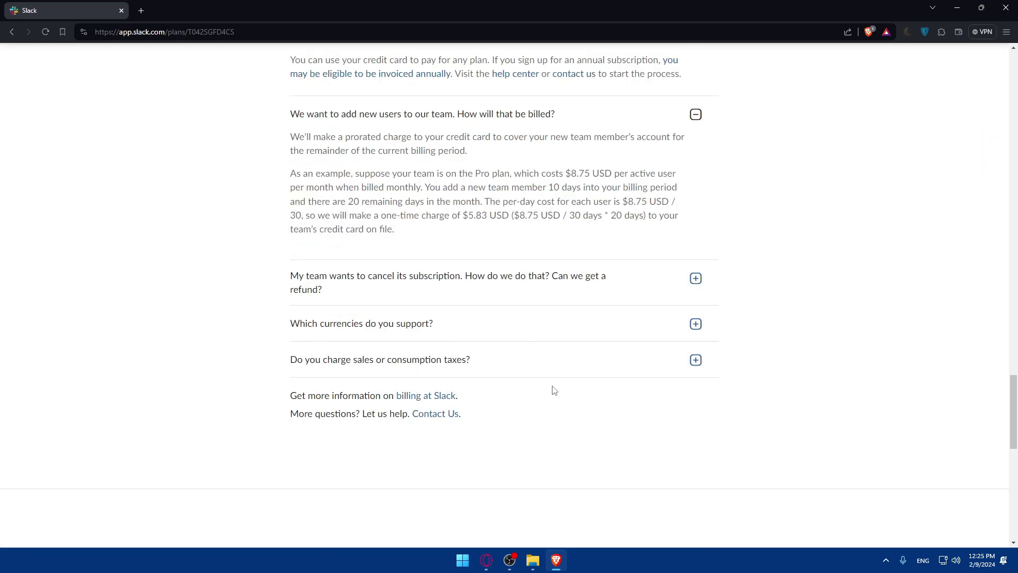
{"action": "left_click", "coordinate": [550, 297]}
{"action": "scroll", "coordinate": [536, 393], "scroll_direction": "down", "scroll_amount": 3}
{"action": "scroll", "coordinate": [545, 326], "scroll_direction": "down", "scroll_amount": 2}
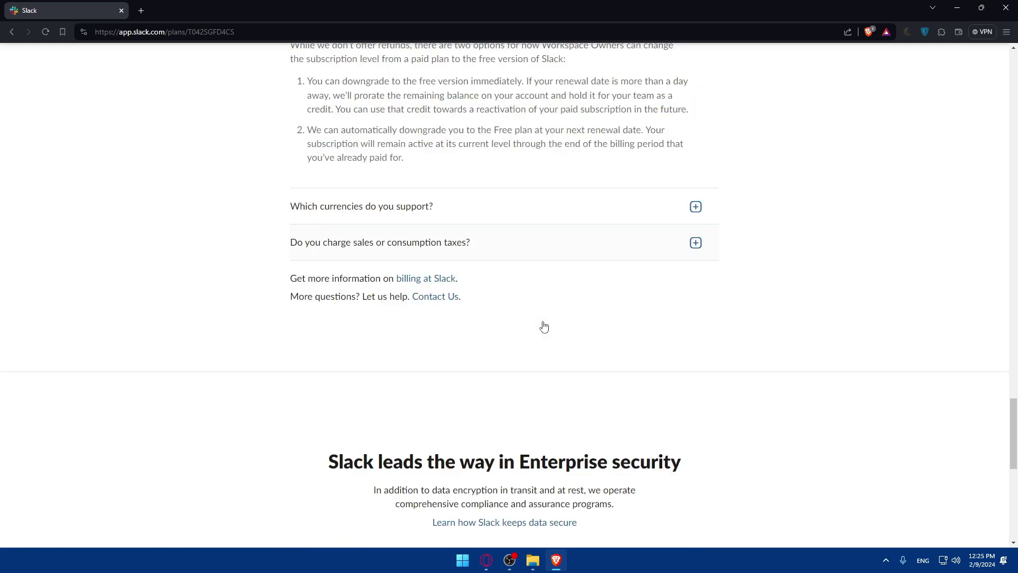
{"action": "left_click", "coordinate": [541, 250]}
{"action": "left_click", "coordinate": [680, 209]}
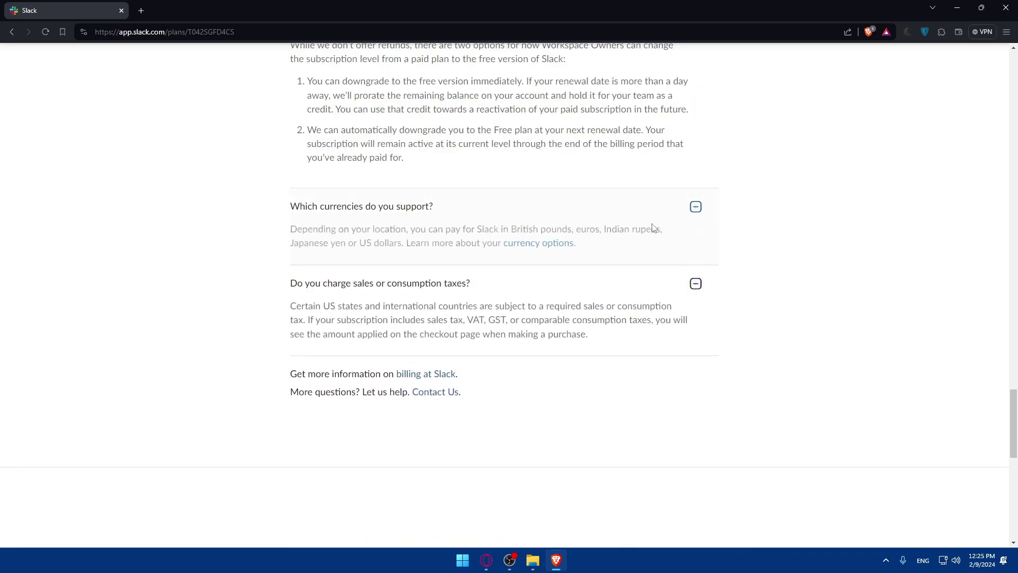
Return to the Slack start page and launch the "my company" workspace
{"action": "key", "text": "Home"}
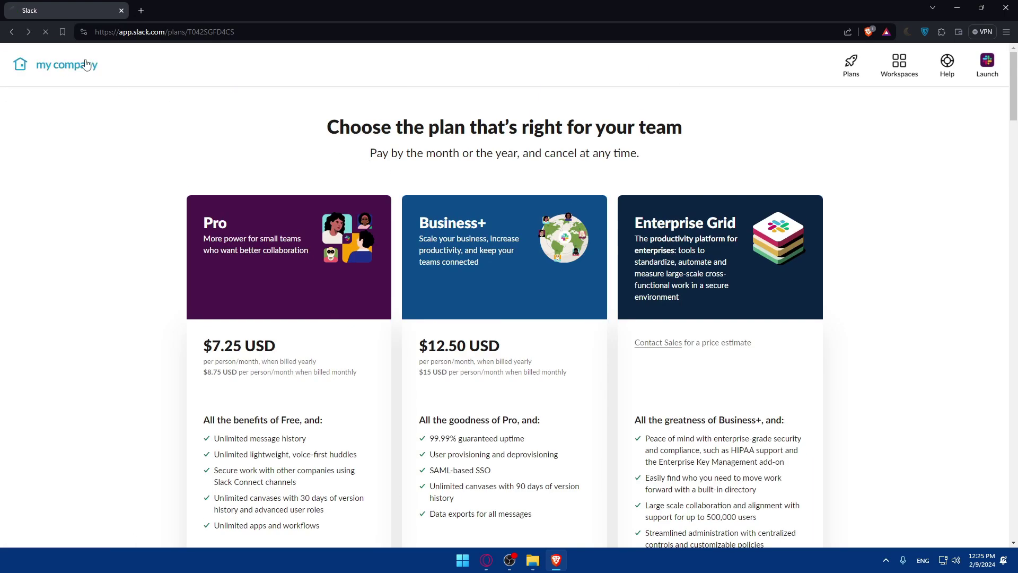
{"action": "left_click", "coordinate": [67, 64]}
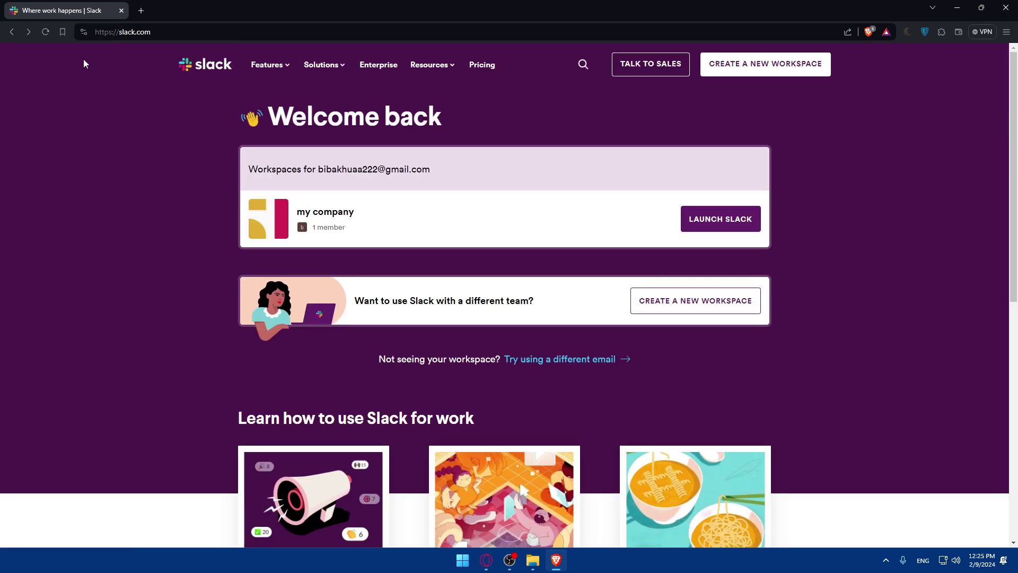
{"action": "left_click", "coordinate": [694, 218]}
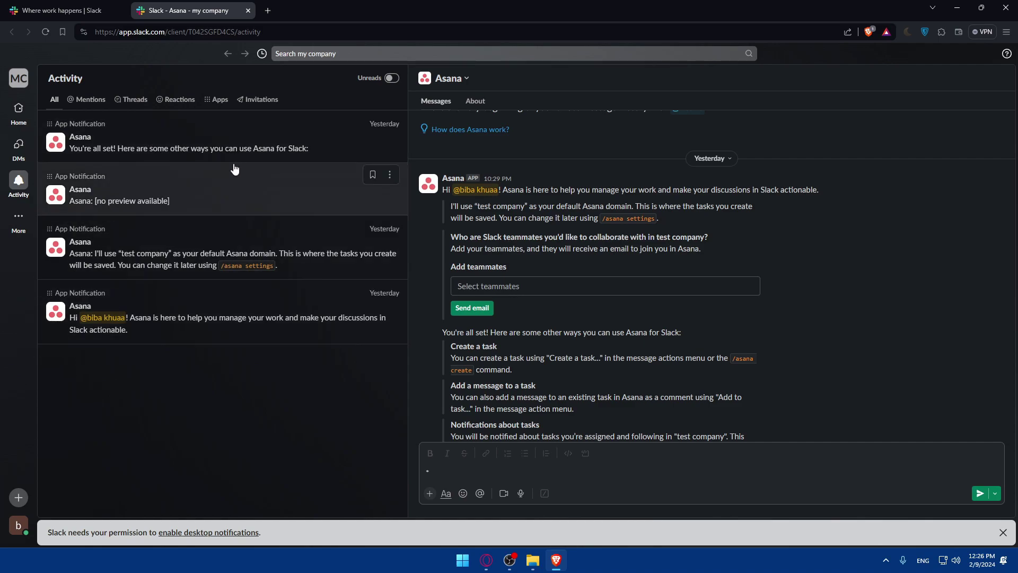
Look through the workspace's home, direct messages and activity views
{"action": "left_click", "coordinate": [19, 109]}
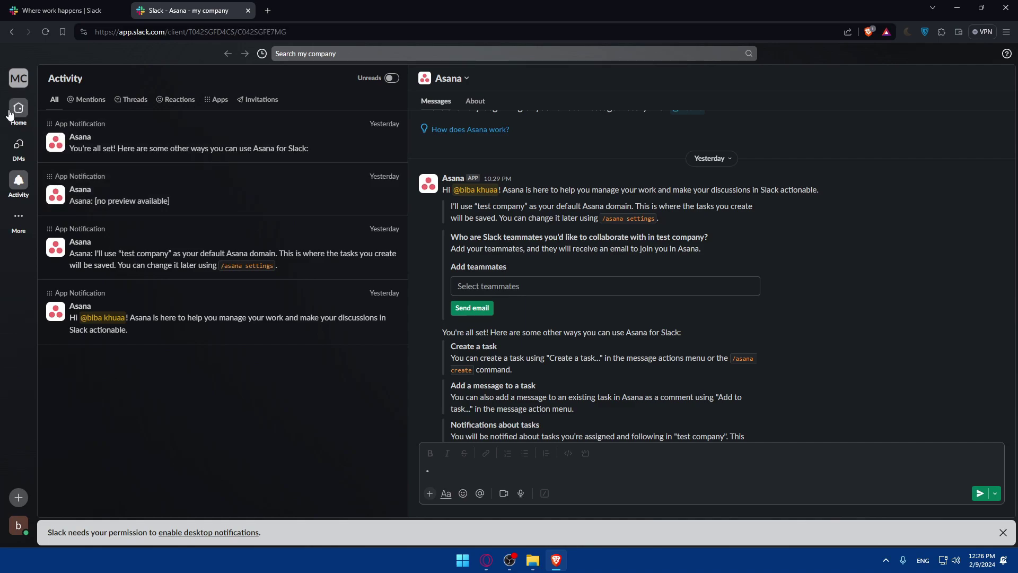
{"action": "mouse_move", "coordinate": [20, 153]}
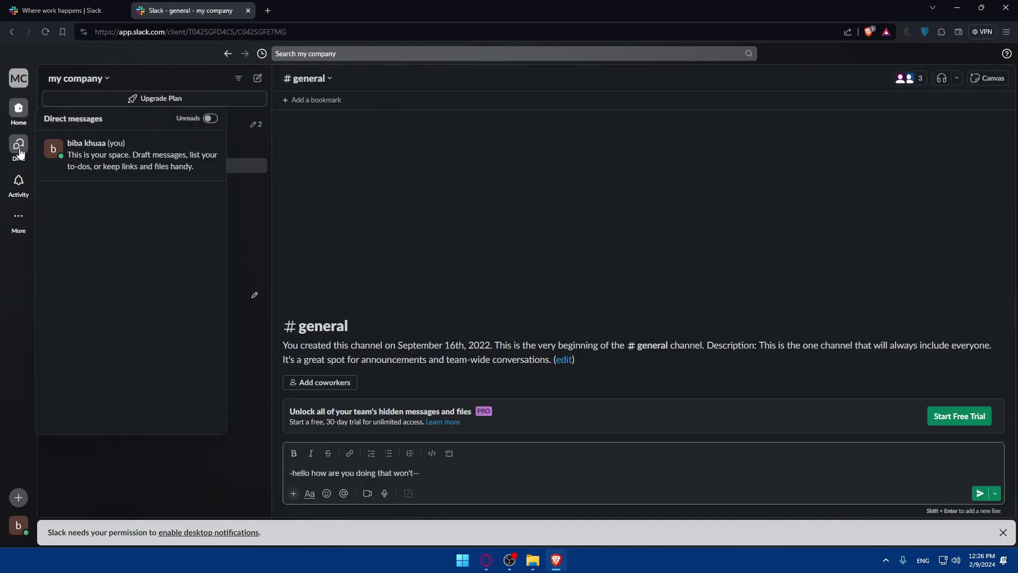
{"action": "left_click", "coordinate": [248, 200]}
{"action": "left_click", "coordinate": [19, 159]}
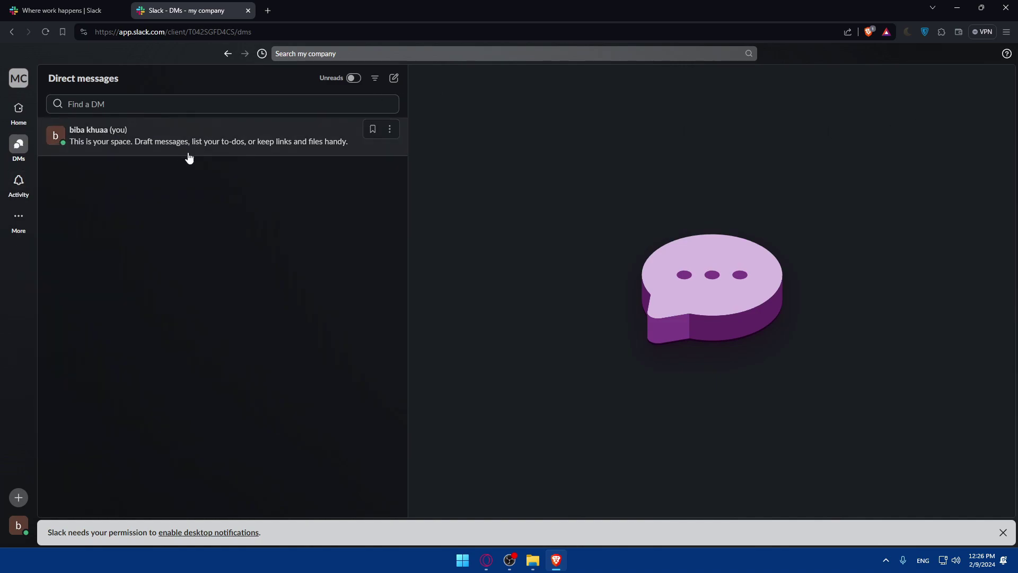
{"action": "left_click", "coordinate": [19, 182]}
Open the Huddles view and inspect the new huddle invitation dialog, closing it without inviting anyone
{"action": "mouse_move", "coordinate": [18, 217]}
{"action": "left_click", "coordinate": [88, 248]}
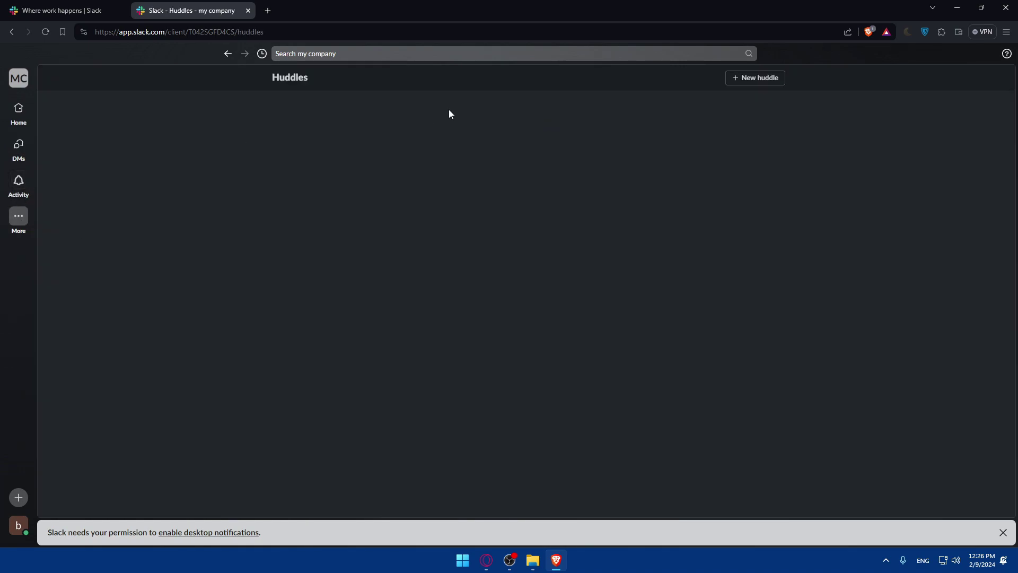
{"action": "left_click", "coordinate": [756, 78]}
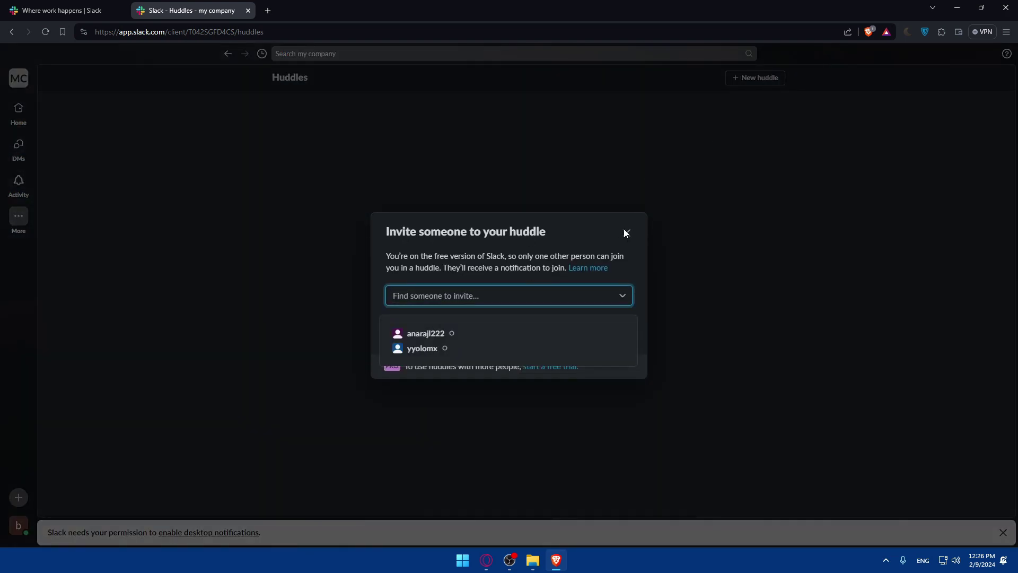
{"action": "left_click", "coordinate": [626, 233]}
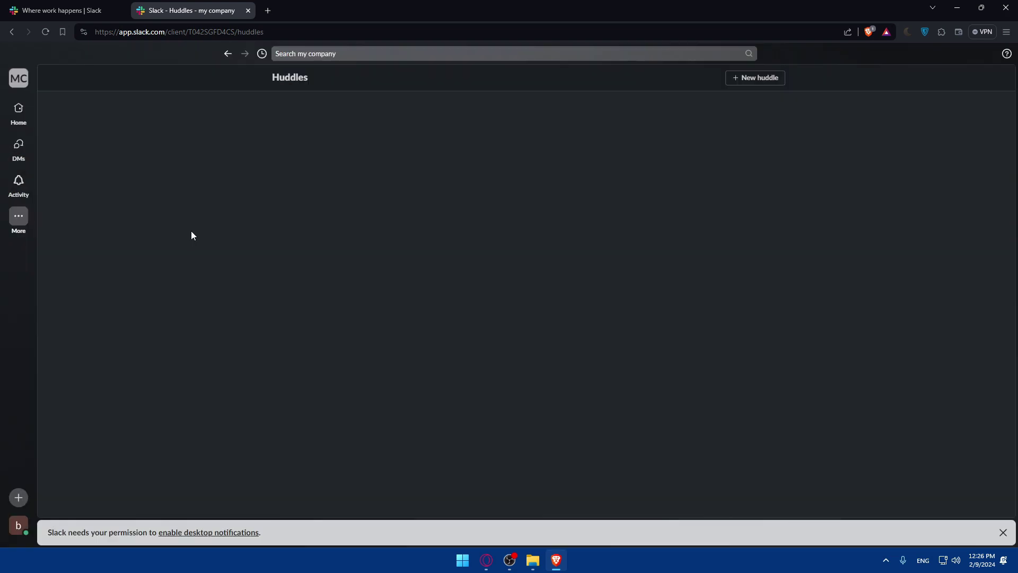
View the recommended apps under Automations and return to the workspace home
{"action": "left_click", "coordinate": [18, 217]}
{"action": "left_click", "coordinate": [89, 225]}
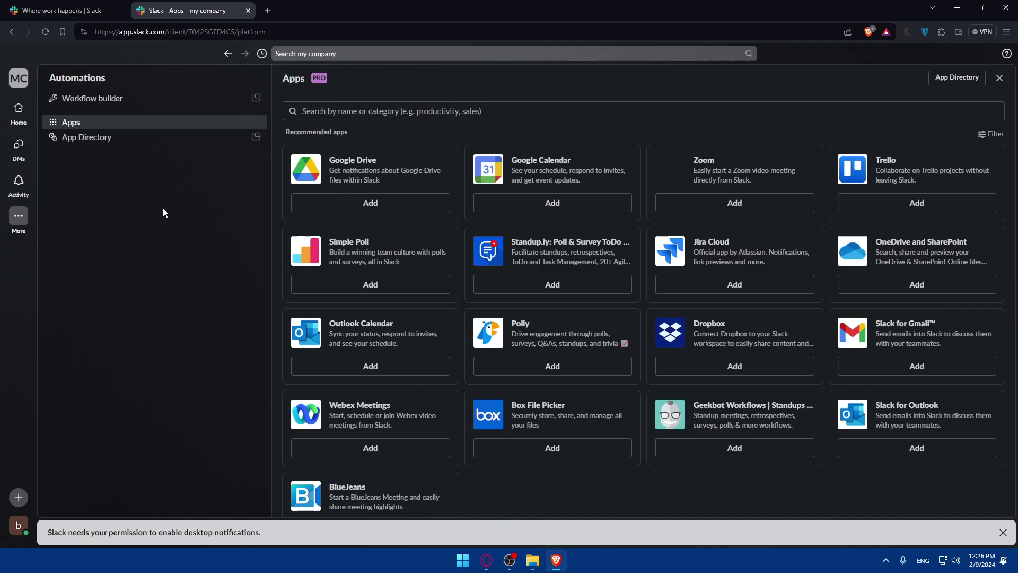
{"action": "left_click", "coordinate": [19, 108]}
Look at the options for creating new items, dismiss them, and view the direct messages list
{"action": "left_click", "coordinate": [19, 497]}
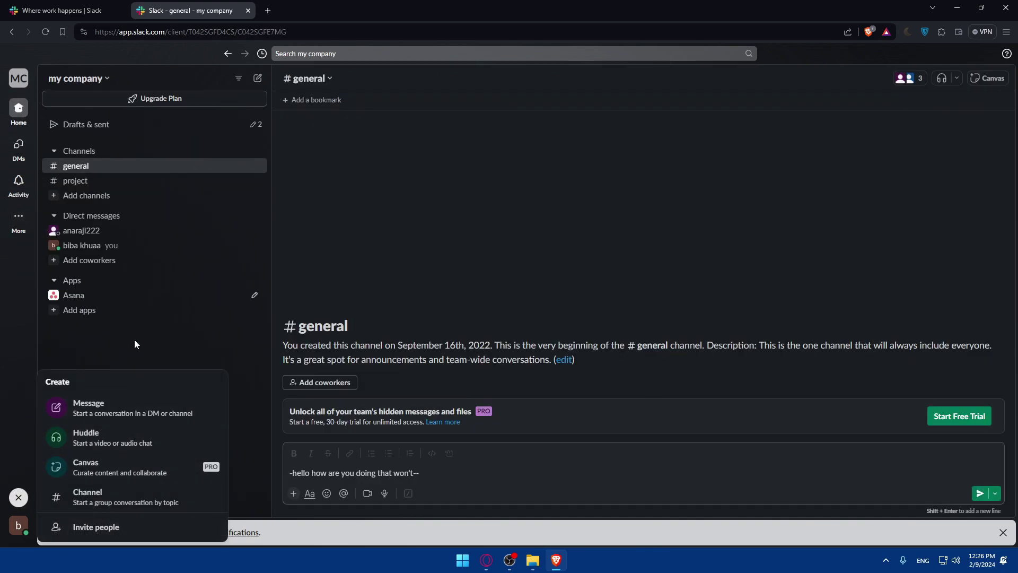
{"action": "left_click", "coordinate": [135, 345]}
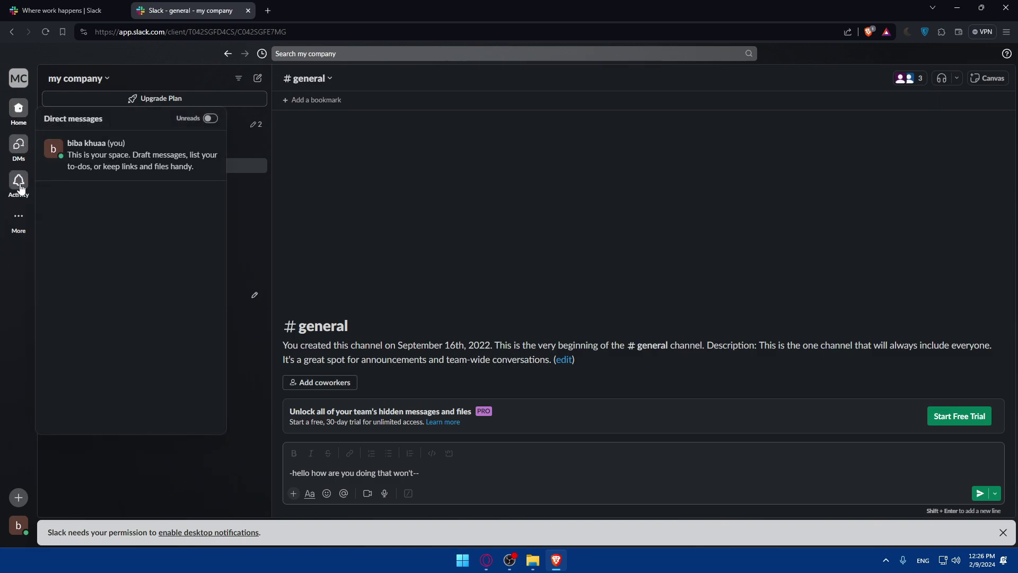
{"action": "mouse_move", "coordinate": [22, 184]}
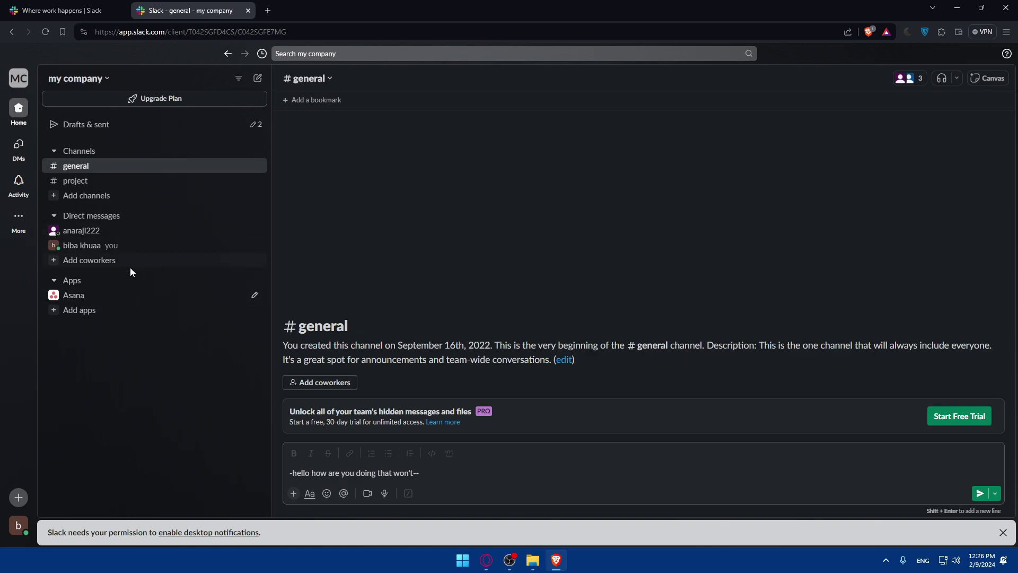
{"action": "left_click", "coordinate": [19, 154]}
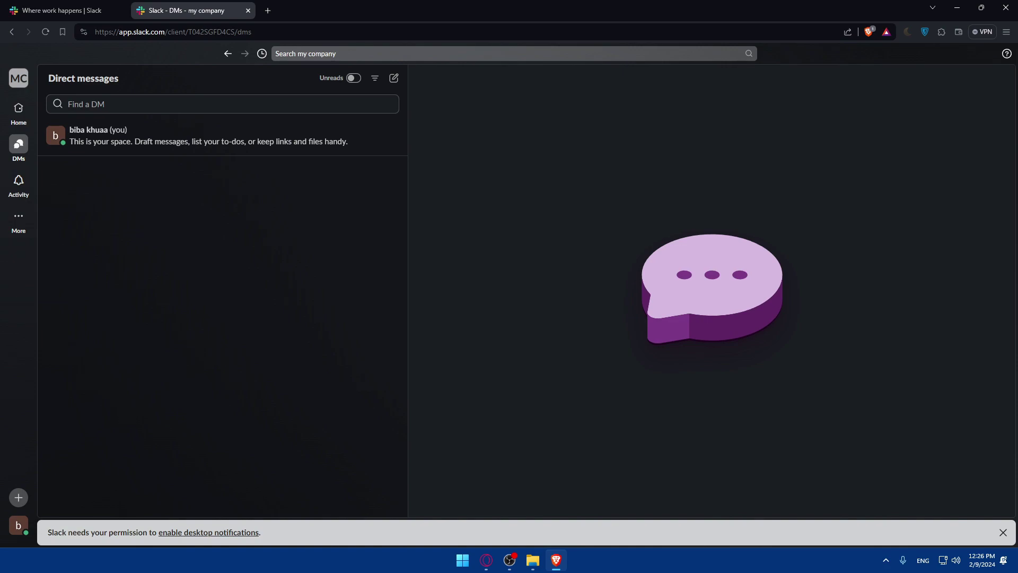
Return to the #general channel, replace the draft message with "hello guys" and send it
{"action": "left_click", "coordinate": [19, 109]}
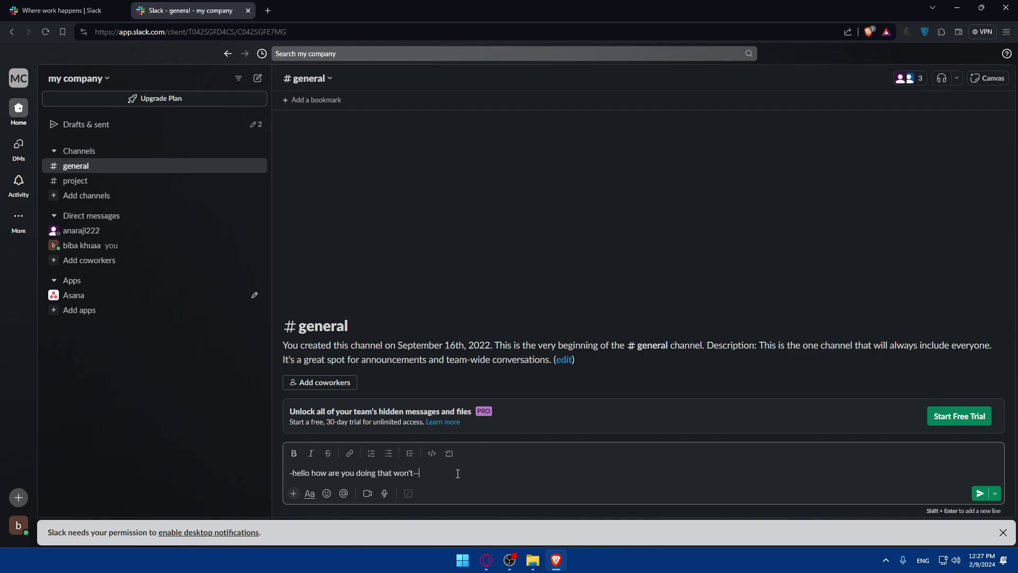
{"action": "key", "text": "ctrl+a"}
{"action": "type", "text": "hello guys"}
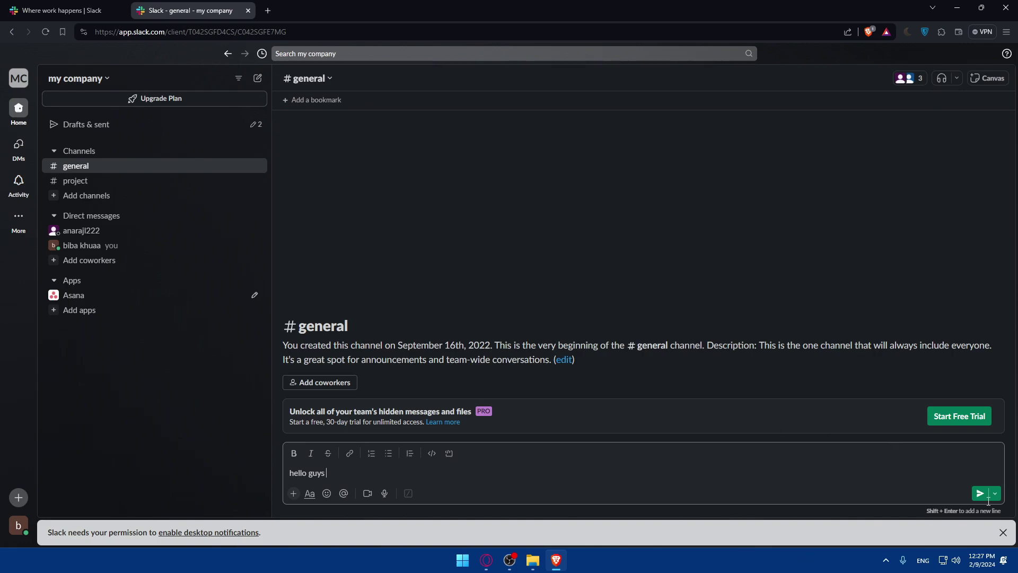
{"action": "left_click", "coordinate": [988, 500]}
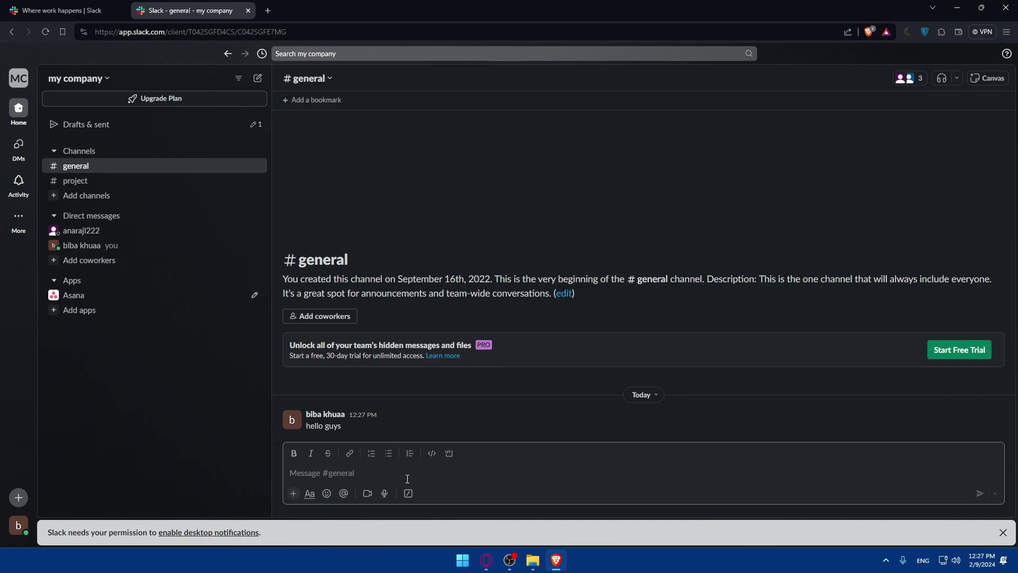
{"action": "type", "text": "@"}
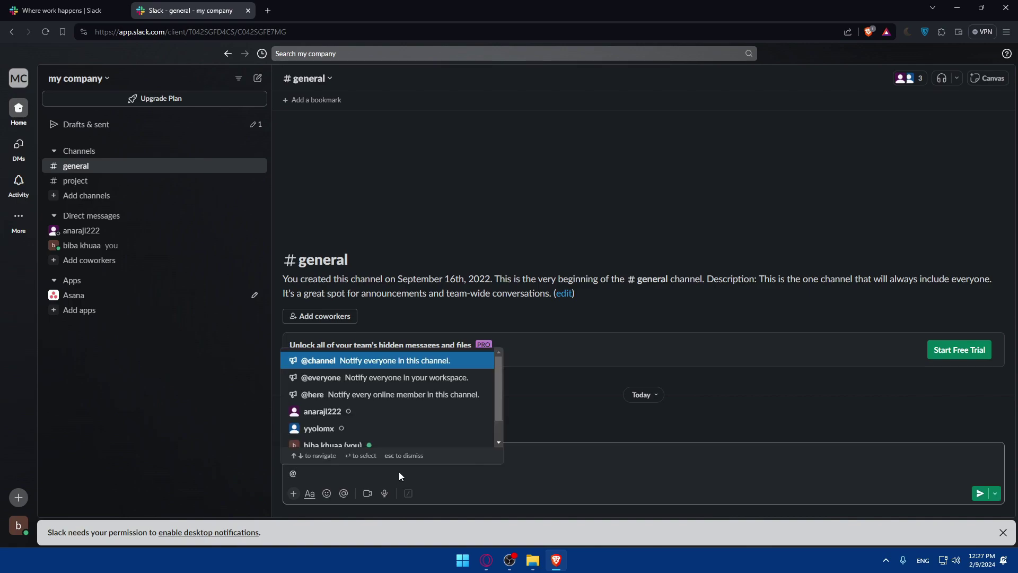
{"action": "type", "text": "yy"}
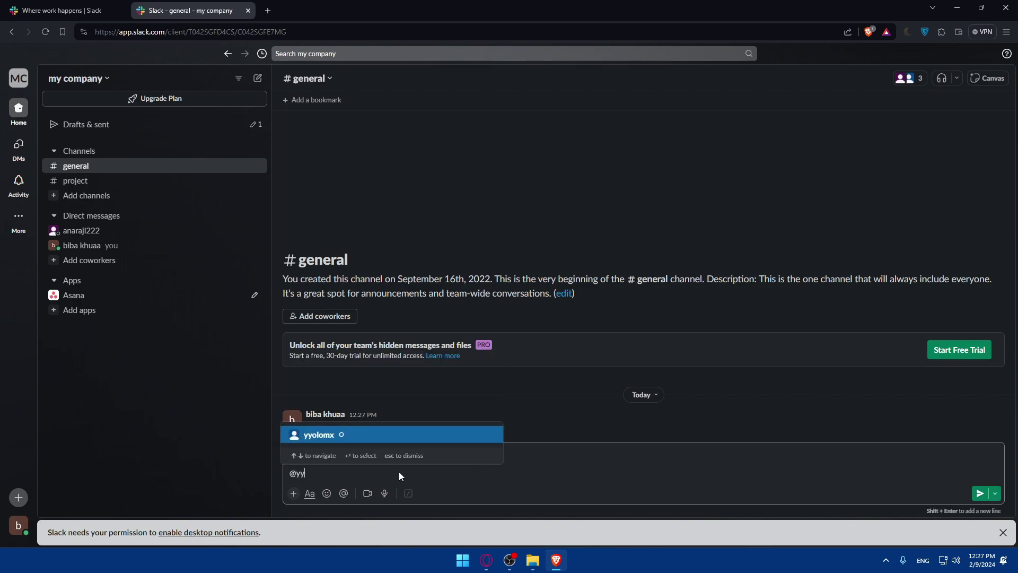
{"action": "type", "text": "olomx"}
{"action": "key", "text": "BackSpace"}
{"action": "key", "text": "BackSpace"}
{"action": "key", "text": "BackSpace"}
{"action": "key", "text": "BackSpace"}
{"action": "key", "text": "BackSpace"}
{"action": "key", "text": "BackSpace"}
{"action": "key", "text": "BackSpace"}
{"action": "type", "text": "everyone"}
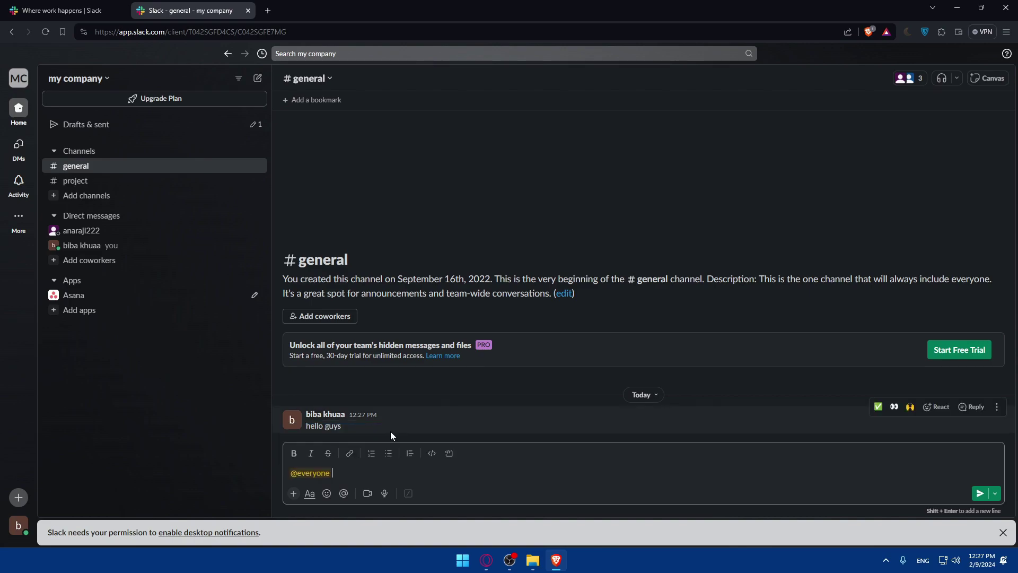
{"action": "left_click", "coordinate": [391, 433]}
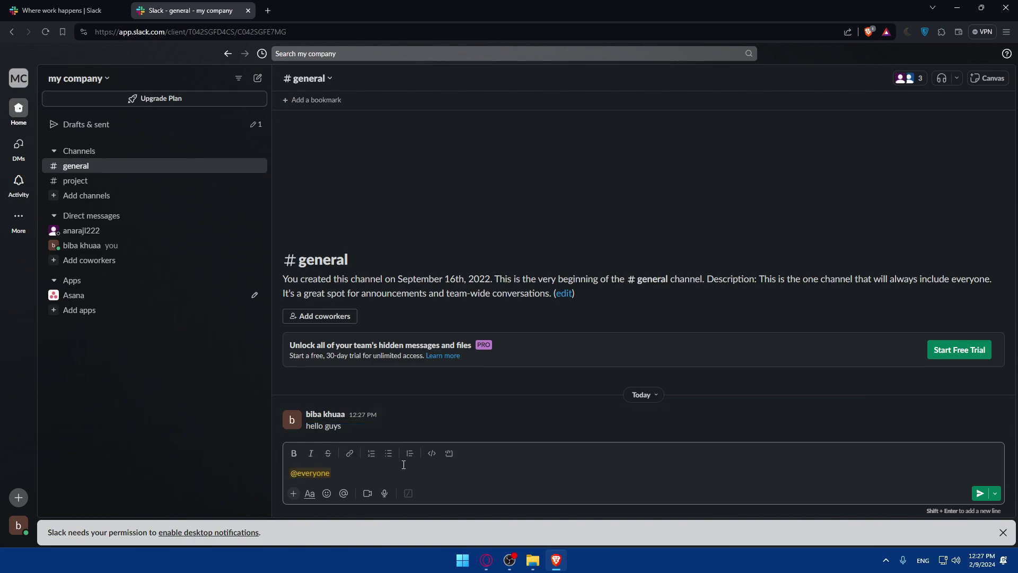
{"action": "type", "text": "this is urg"}
{"action": "type", "text": "ur"}
{"action": "type", "text": "n"}
{"action": "key", "text": "BackSpace"}
{"action": "key", "text": "BackSpace"}
{"action": "type", "text": "ent make sure to do this task in less than 2 h"}
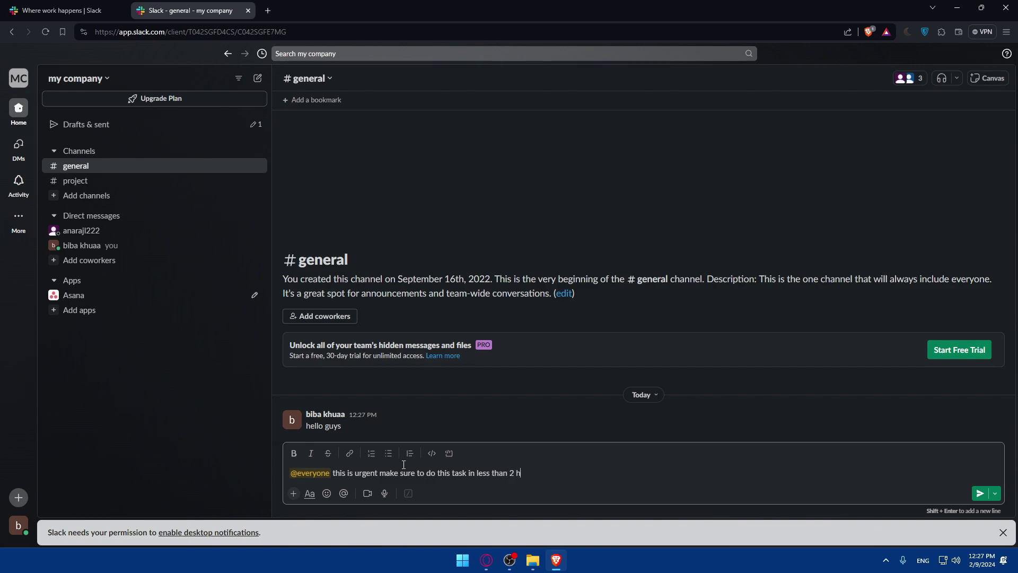
{"action": "key", "text": "Return"}
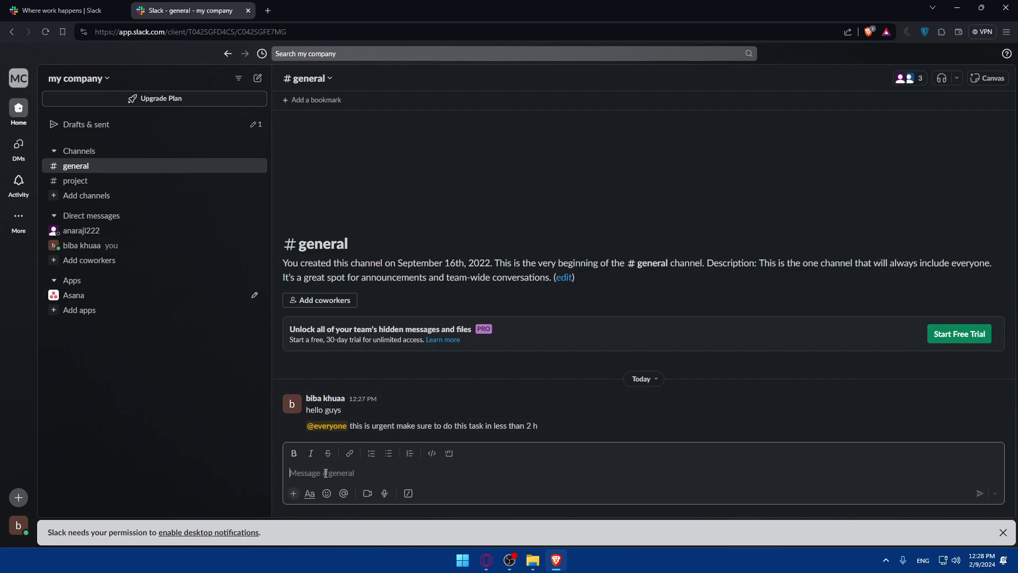
Mention the second listed coworker in #general and send them "you dont have to do it since you are in vacation"
{"action": "type", "text": "@"}
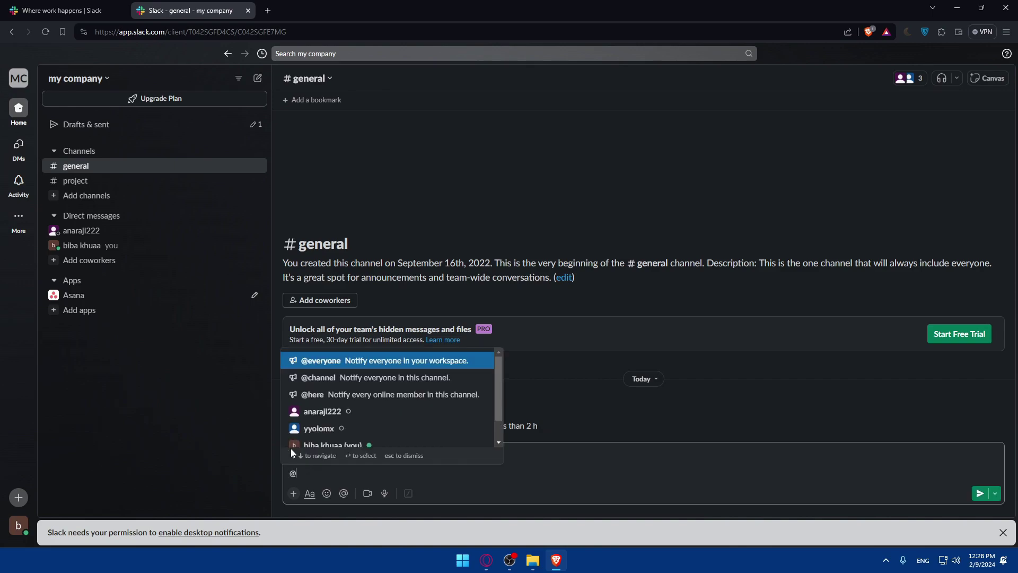
{"action": "left_click", "coordinate": [319, 425]}
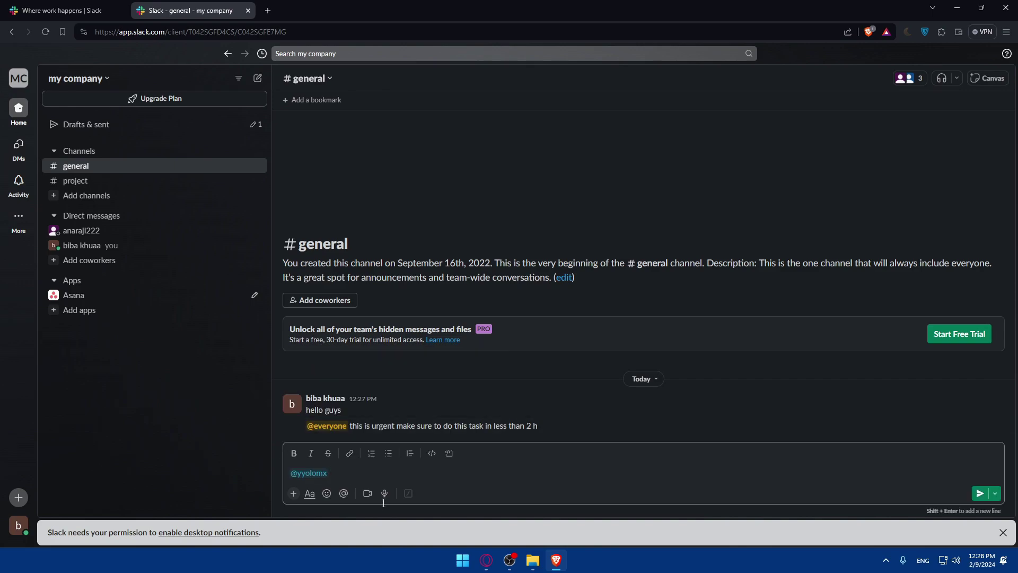
{"action": "type", "text": "you dontyhave to do it since you are in vacation"}
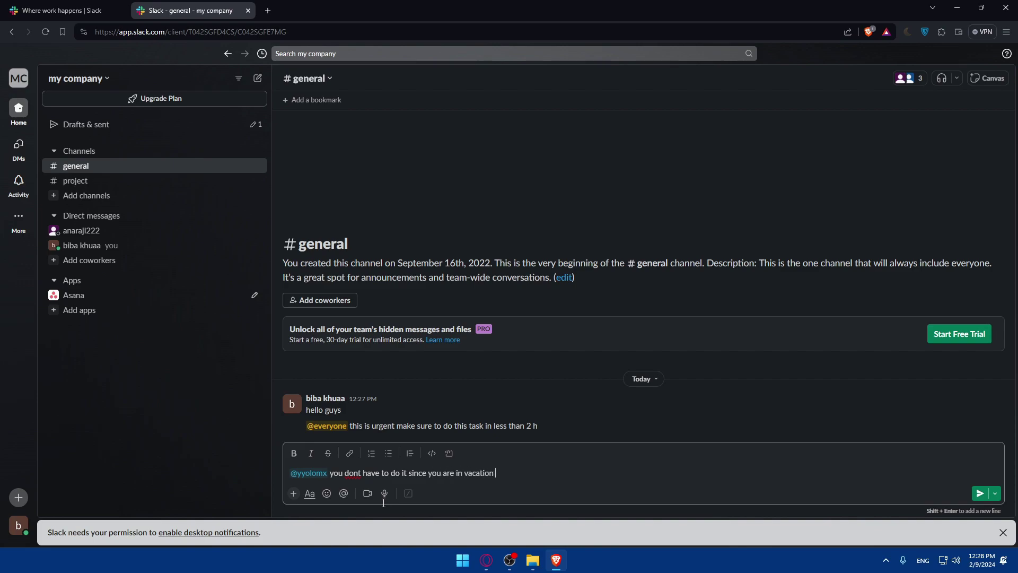
{"action": "key", "text": "Return"}
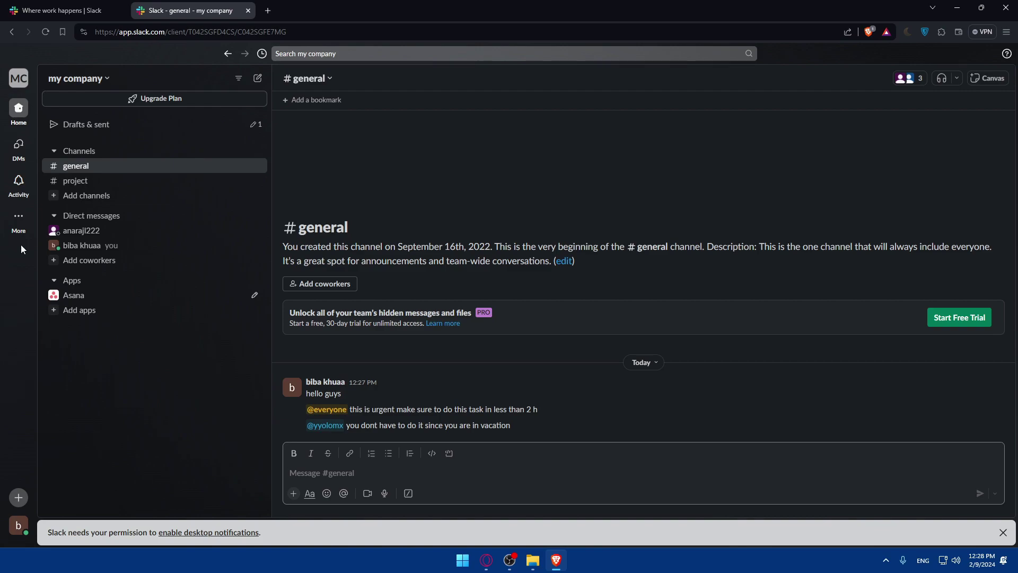
{"action": "type", "text": "--"}
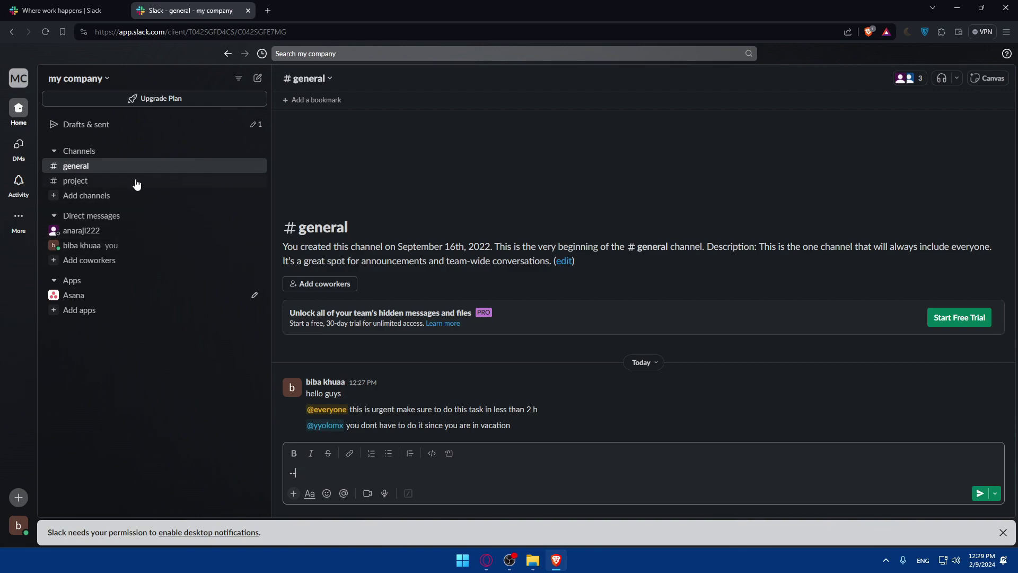
{"action": "type", "text": "--"}
{"action": "left_click_drag", "start_coordinate": [398, 480], "coordinate": [255, 469]}
{"action": "key", "text": "BackSpace"}
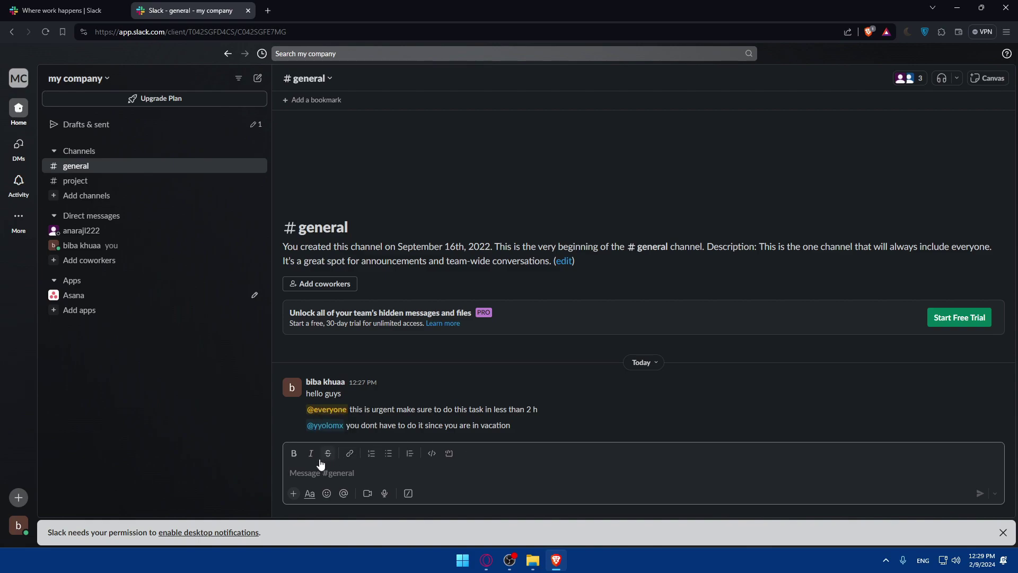
Attach the image Screenshot 2023-03-04 231913.png from the computer to a new #general message
{"action": "left_click", "coordinate": [294, 494]}
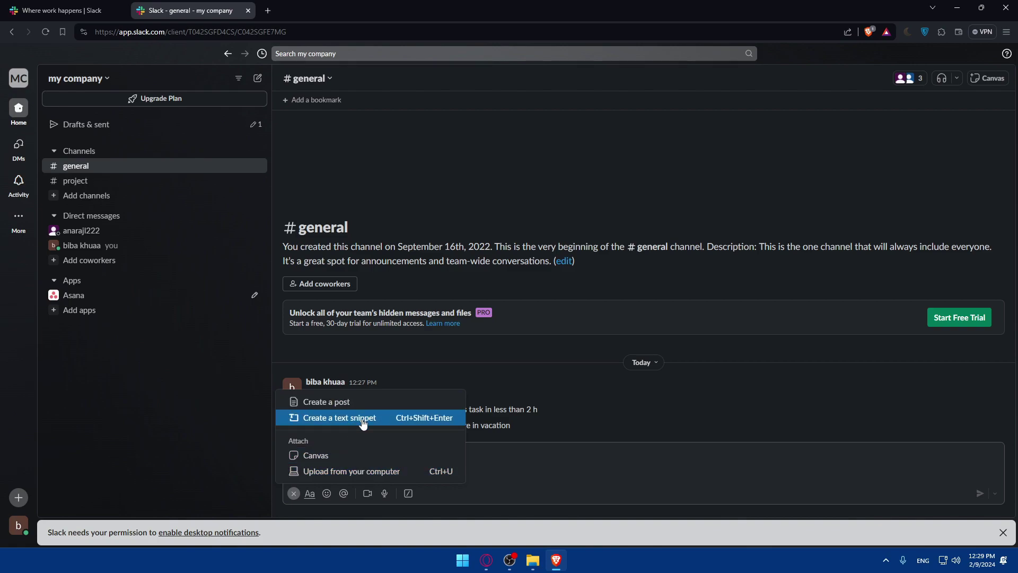
{"action": "left_click", "coordinate": [590, 407]}
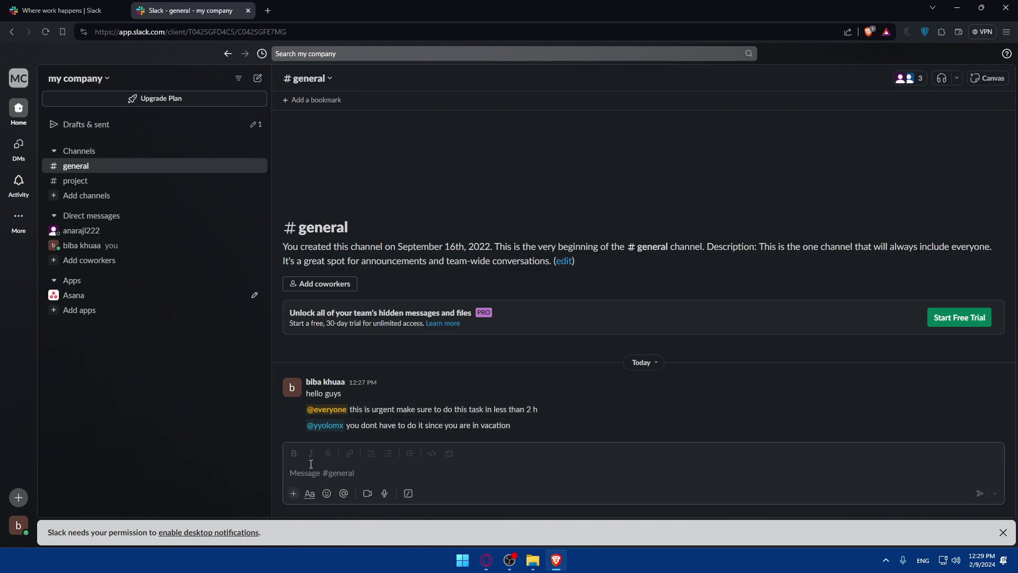
{"action": "left_click", "coordinate": [293, 493]}
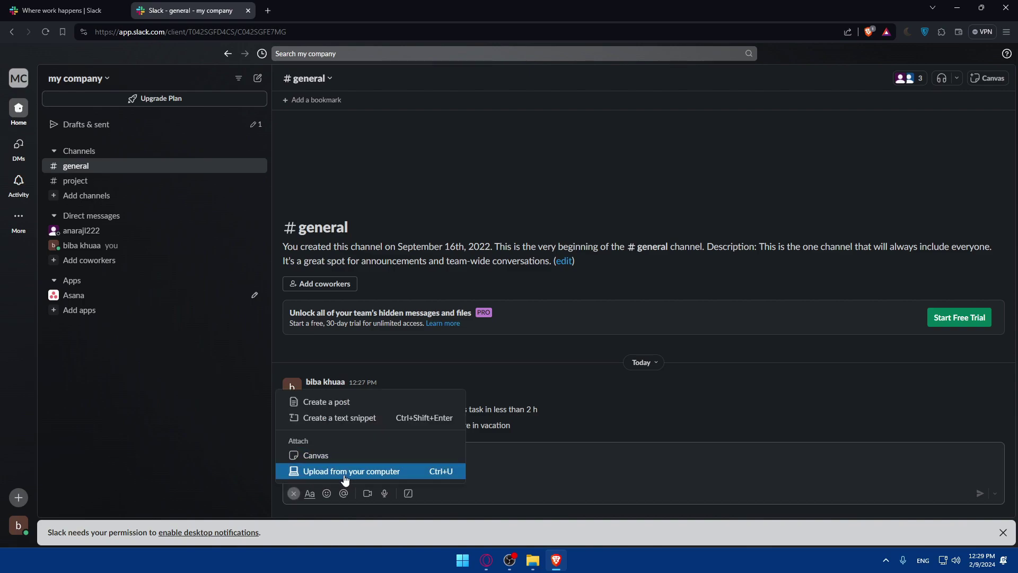
{"action": "left_click", "coordinate": [345, 472]}
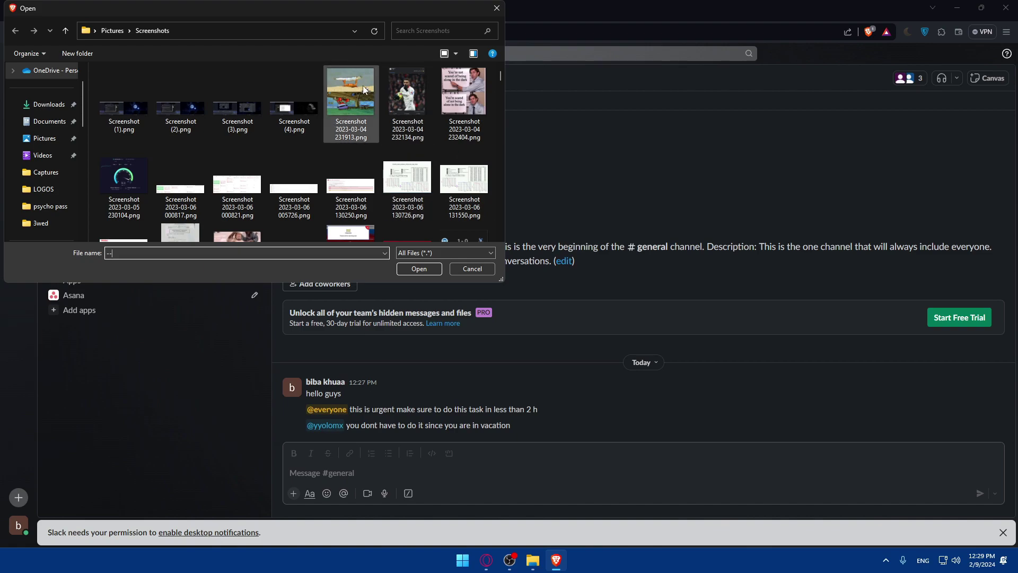
{"action": "left_click", "coordinate": [349, 83]}
{"action": "left_click_drag", "start_coordinate": [349, 82], "coordinate": [363, 117]}
{"action": "left_click", "coordinate": [427, 268]}
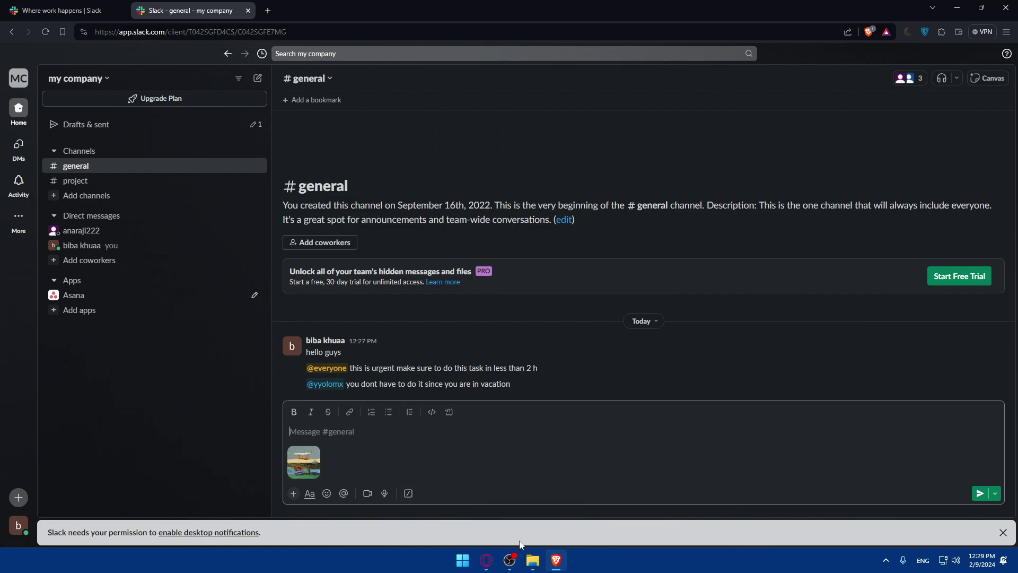
Attach Screenshot 2023-03-24 223052.png from the computer as a second image and send both files to #general
{"action": "left_click", "coordinate": [295, 494]}
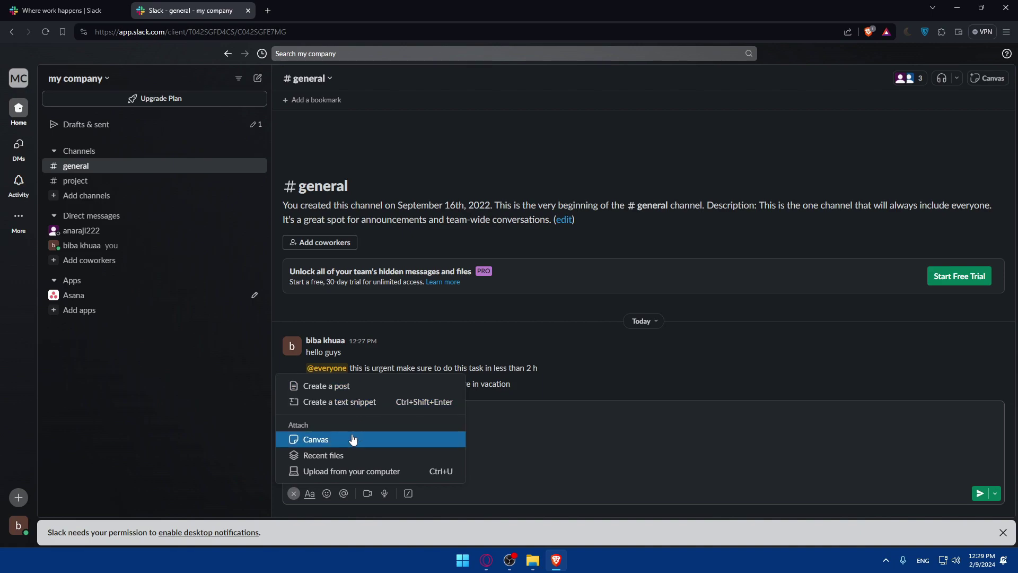
{"action": "left_click", "coordinate": [352, 470]}
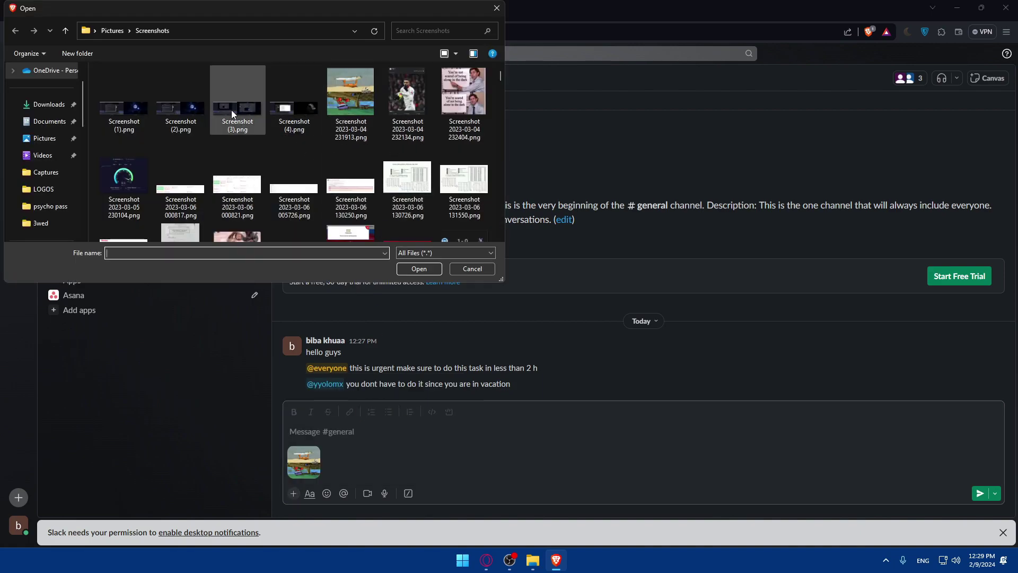
{"action": "left_click_drag", "start_coordinate": [342, 109], "coordinate": [371, 135]}
{"action": "scroll", "coordinate": [372, 135], "scroll_direction": "down", "scroll_amount": 1}
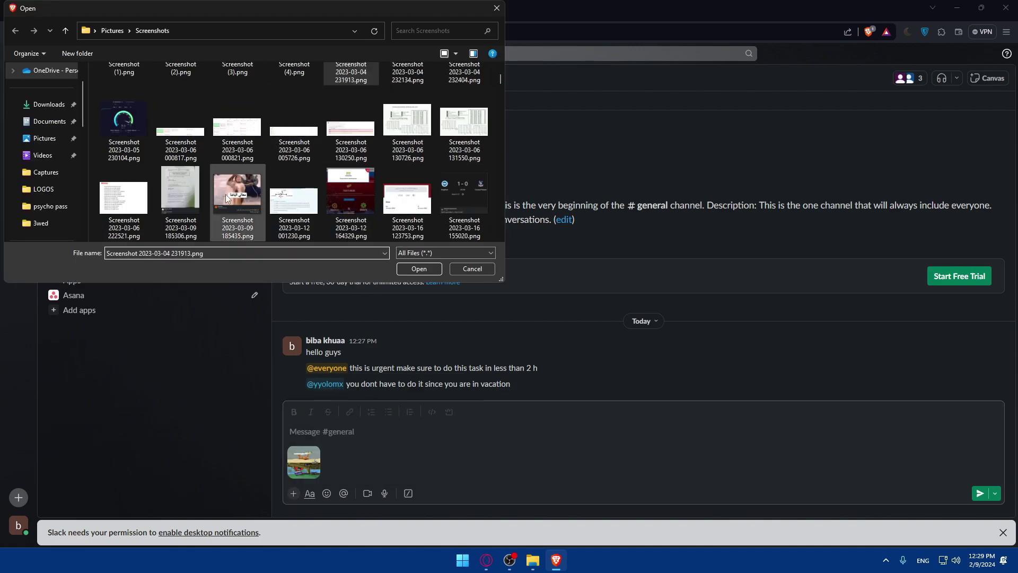
{"action": "left_click_drag", "start_coordinate": [237, 191], "coordinate": [258, 154]}
{"action": "scroll", "coordinate": [259, 154], "scroll_direction": "down", "scroll_amount": 4}
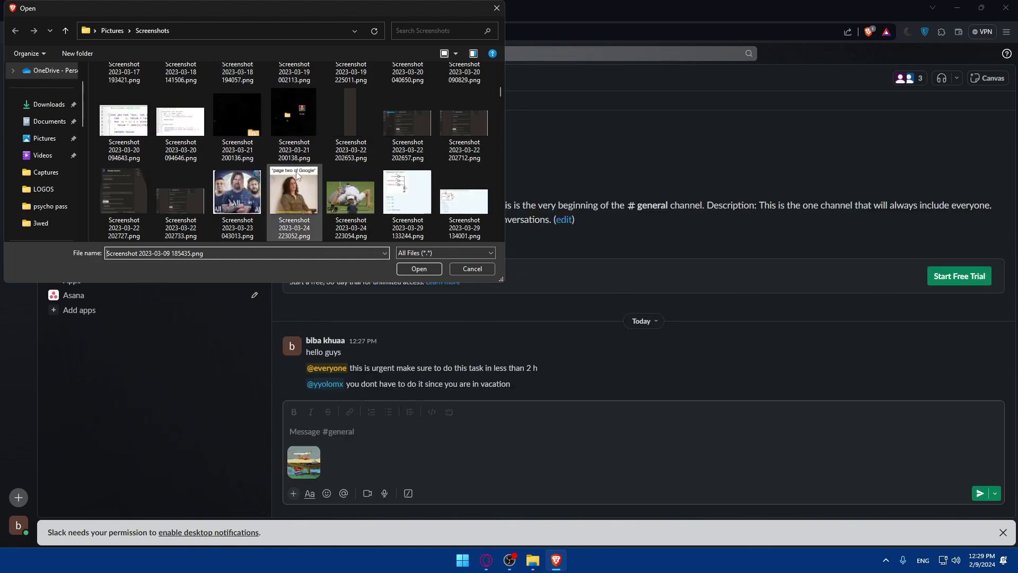
{"action": "left_click", "coordinate": [295, 189]}
{"action": "left_click_drag", "start_coordinate": [296, 189], "coordinate": [631, 387]}
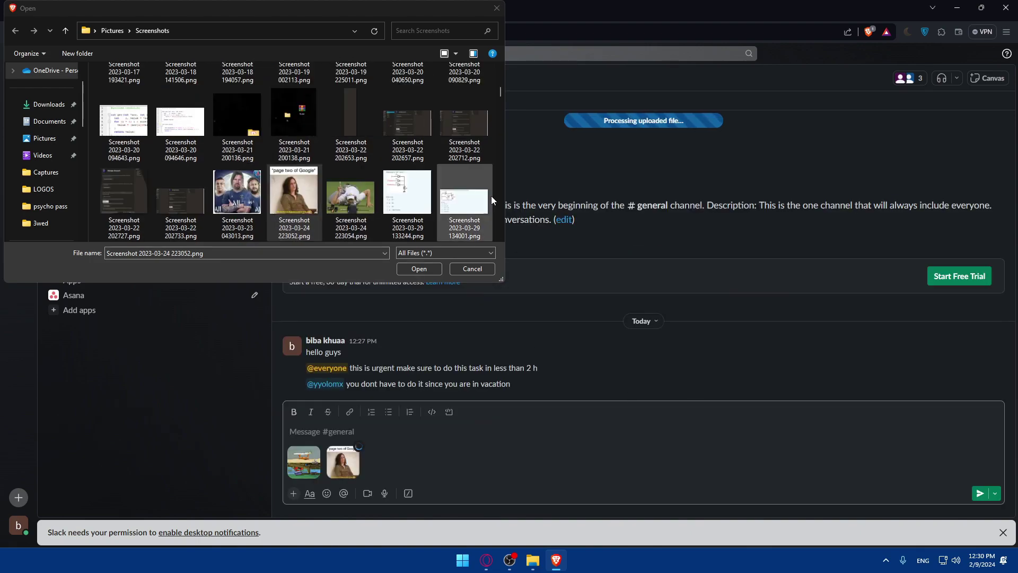
{"action": "left_click", "coordinate": [501, 9]}
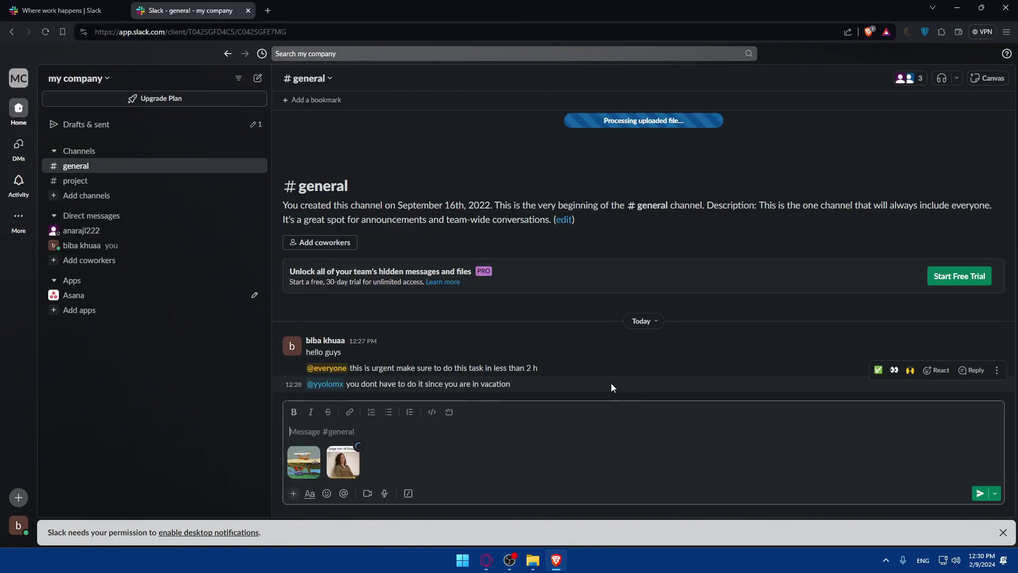
{"action": "left_click", "coordinate": [981, 493]}
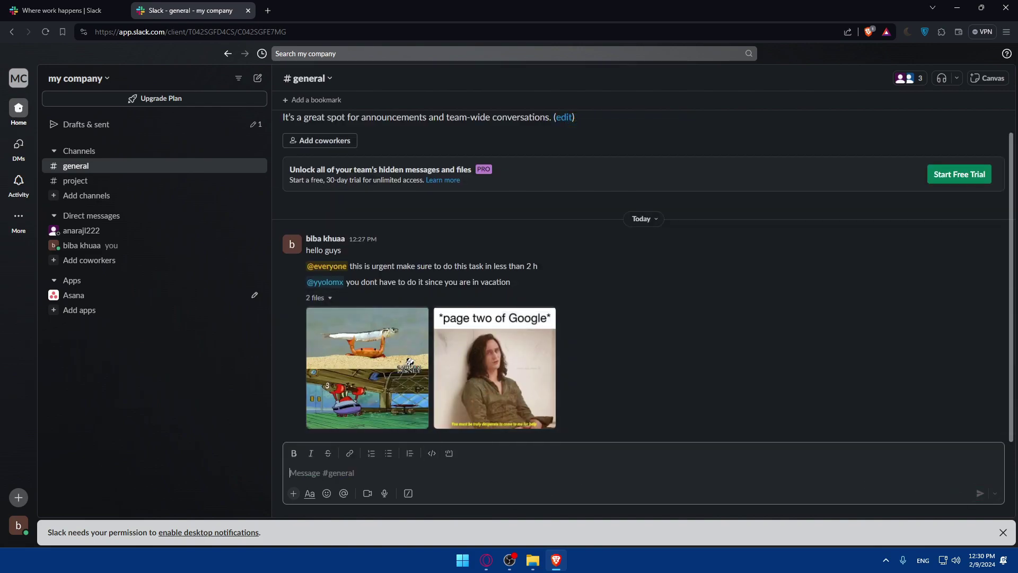
{"action": "left_click", "coordinate": [293, 494]}
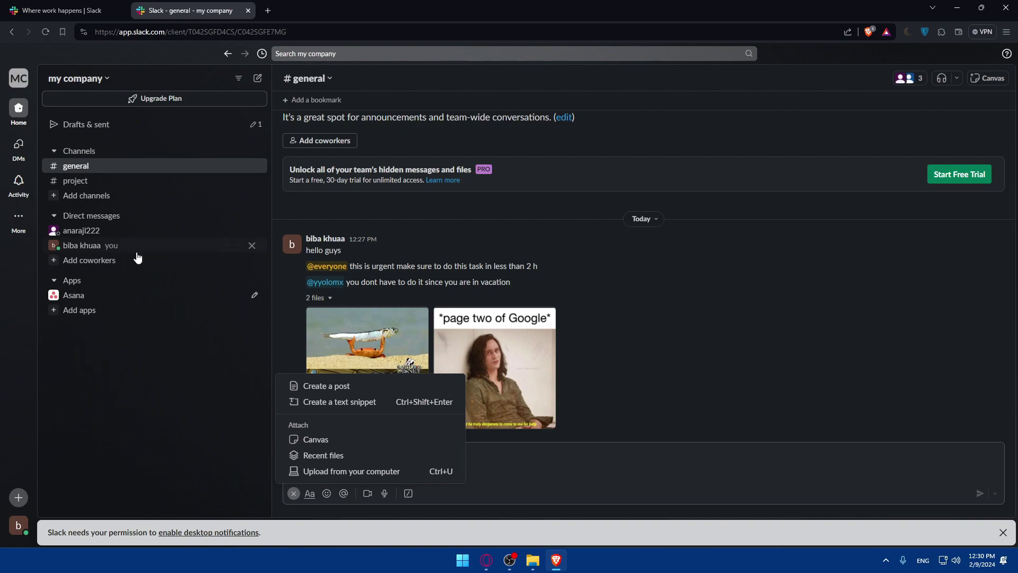
Mute the #project channel and open it
{"action": "right_click", "coordinate": [105, 184]}
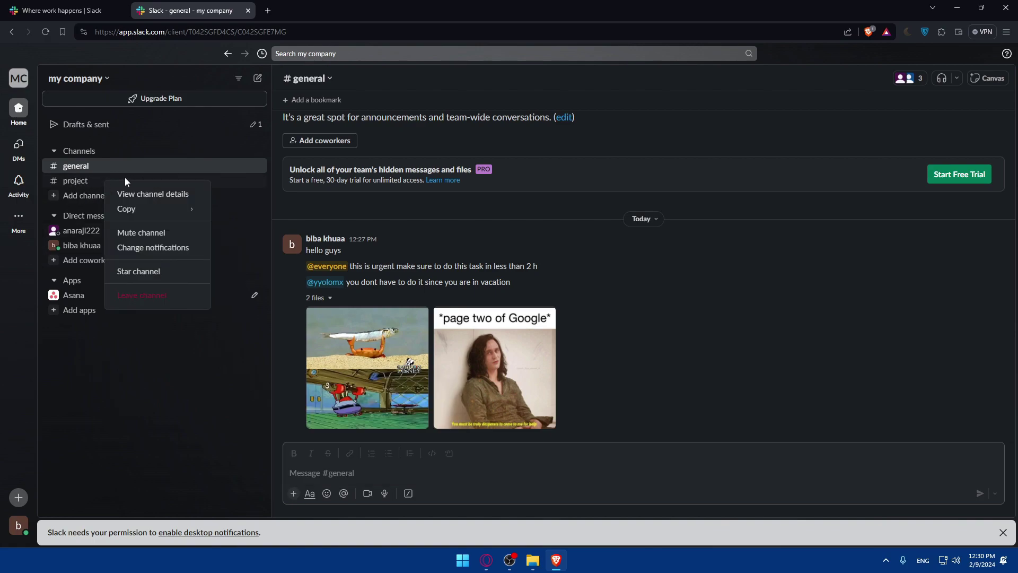
{"action": "left_click", "coordinate": [166, 233]}
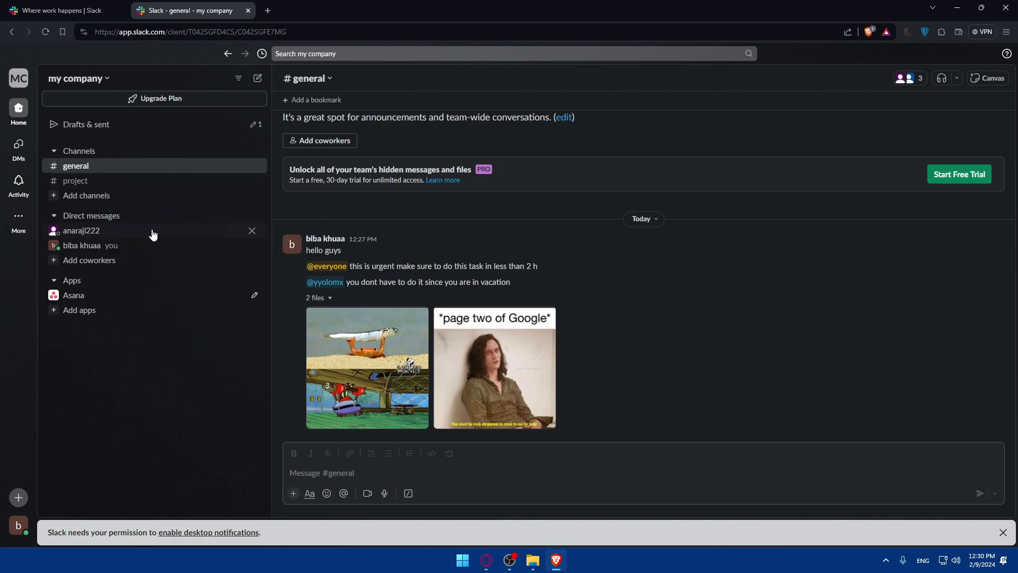
{"action": "left_click", "coordinate": [116, 183]}
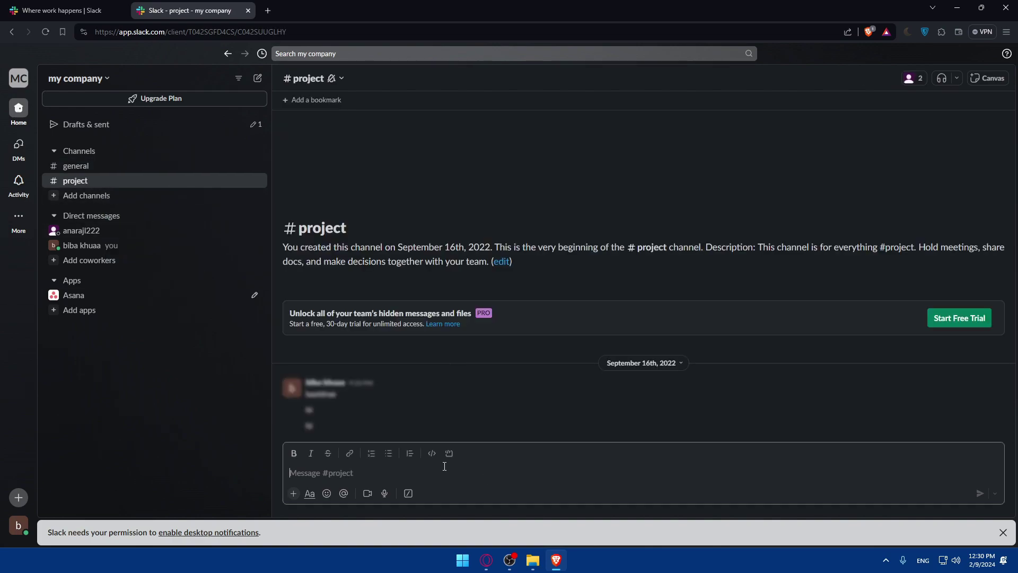
Send three test messages in #project: "dfkhnl", "fdlng" and "lkfsdngljk"
{"action": "type", "text": "dfkhnl"}
{"action": "key", "text": "Return"}
{"action": "type", "text": "fdlng"}
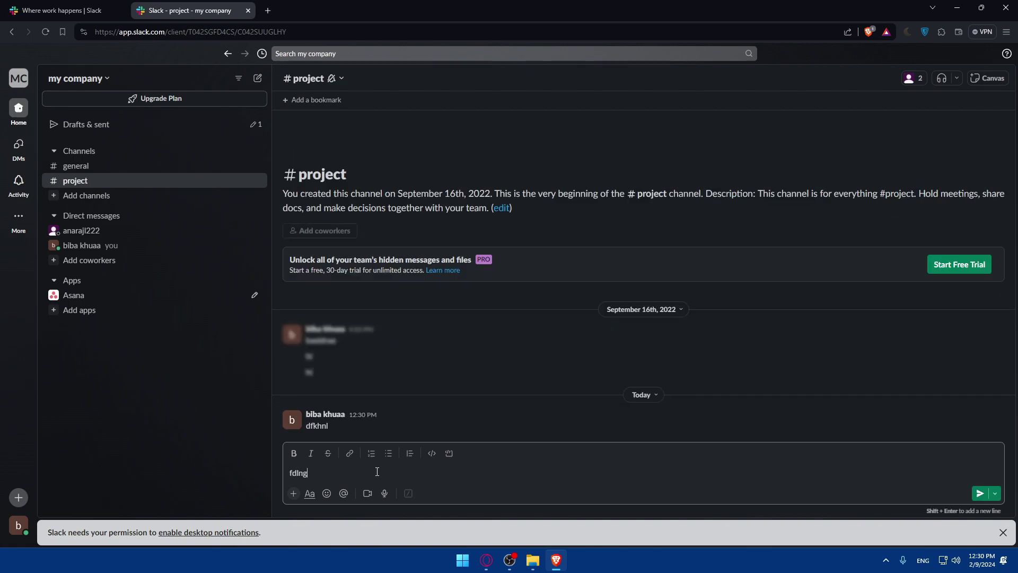
{"action": "key", "text": "Return"}
{"action": "type", "text": "lkfsdngljk"}
{"action": "key", "text": "Return"}
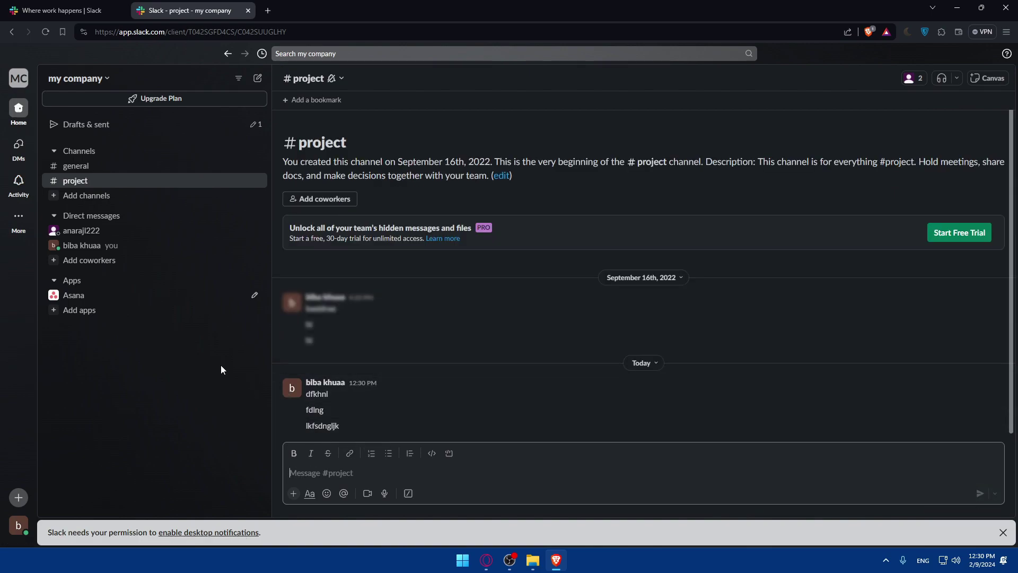
Unmute the #project channel, and check the notification settings of #general without enabling desktop notifications
{"action": "right_click", "coordinate": [106, 180]}
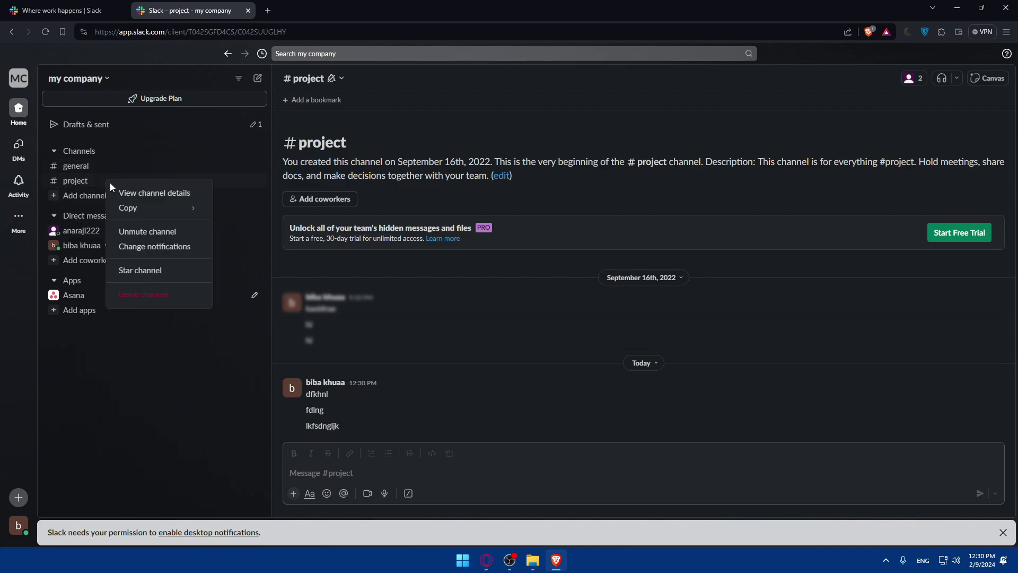
{"action": "left_click", "coordinate": [147, 232]}
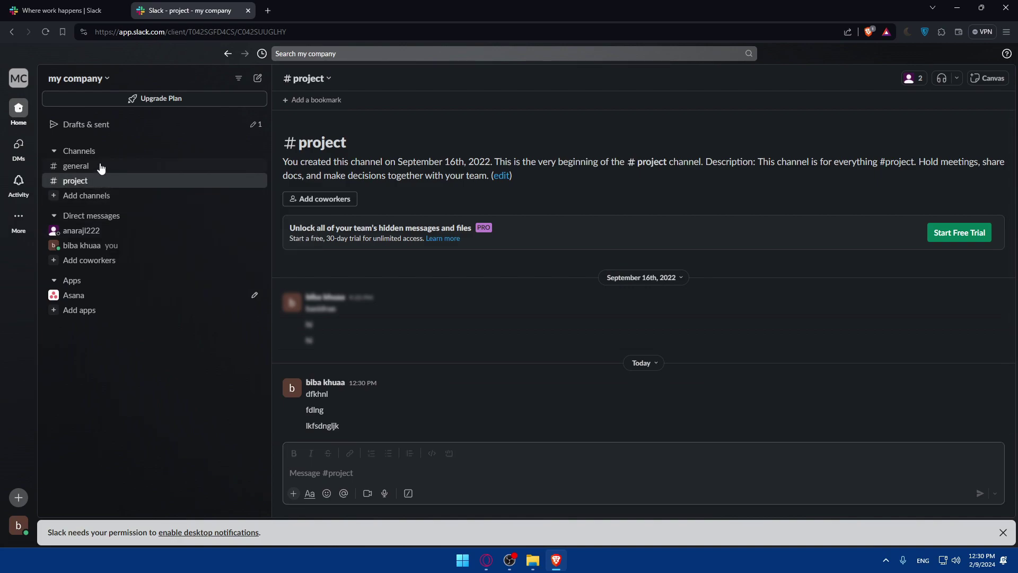
{"action": "right_click", "coordinate": [99, 165]}
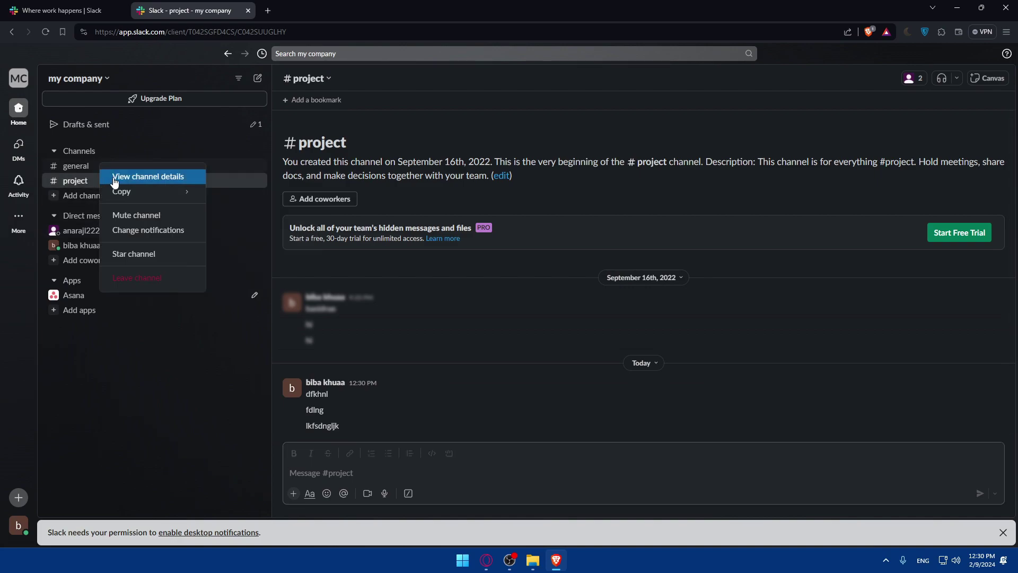
{"action": "left_click", "coordinate": [149, 233]}
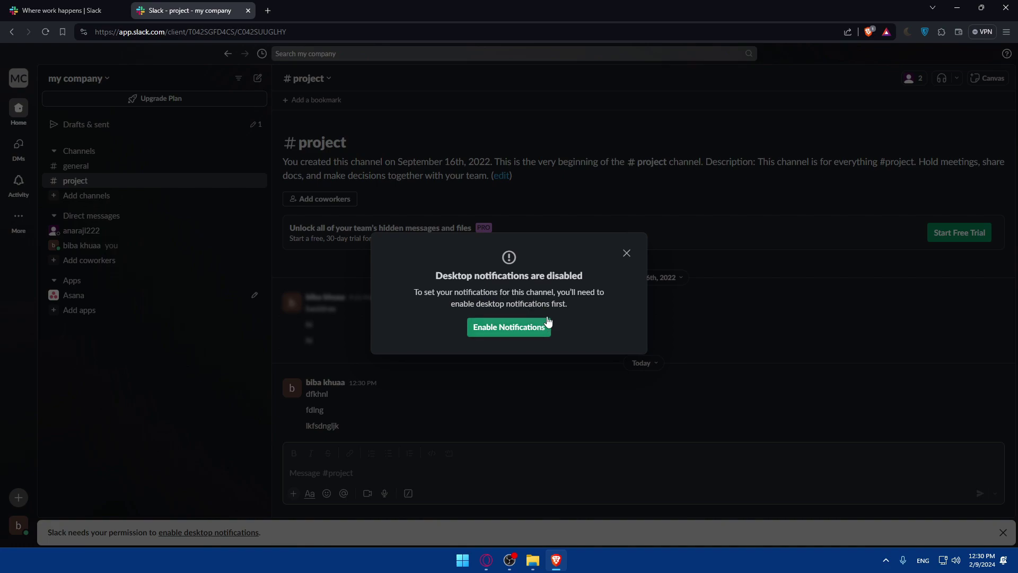
{"action": "left_click", "coordinate": [627, 253]}
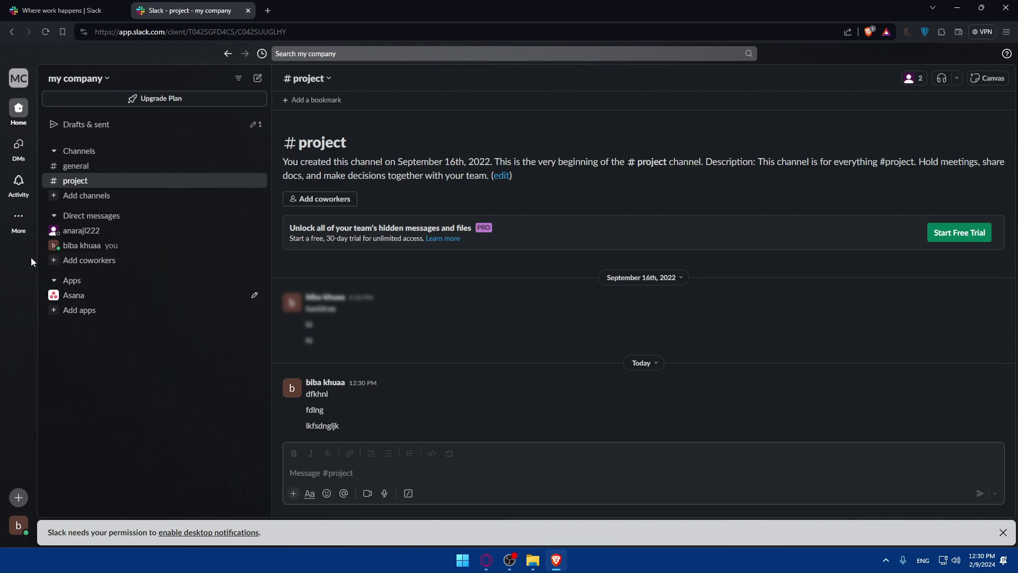
Open Automations and look through the recommended apps that can be added to the workspace
{"action": "left_click", "coordinate": [19, 216]}
{"action": "mouse_move", "coordinate": [126, 326]}
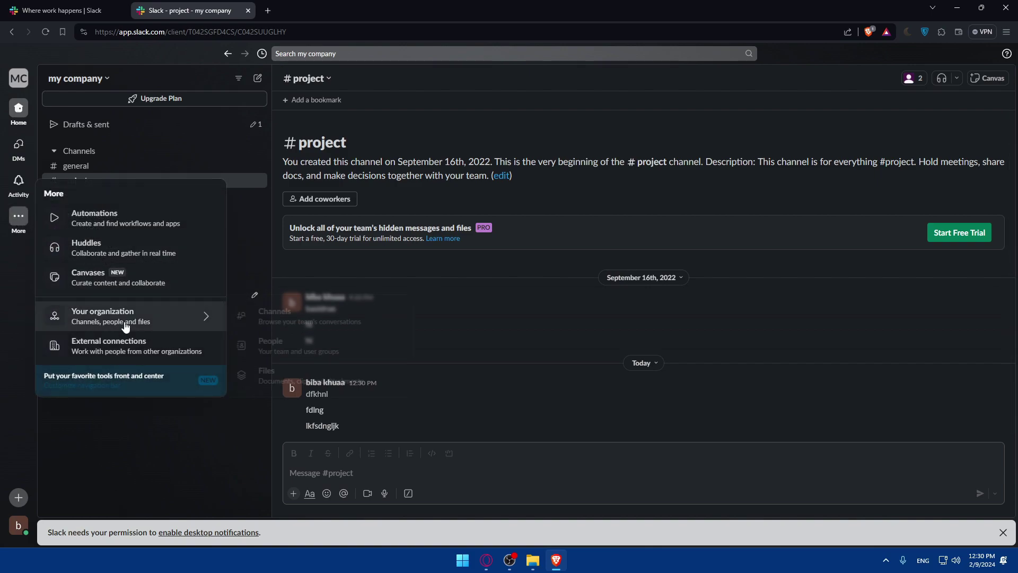
{"action": "left_click", "coordinate": [114, 225]}
{"action": "scroll", "coordinate": [498, 260], "scroll_direction": "down", "scroll_amount": 1}
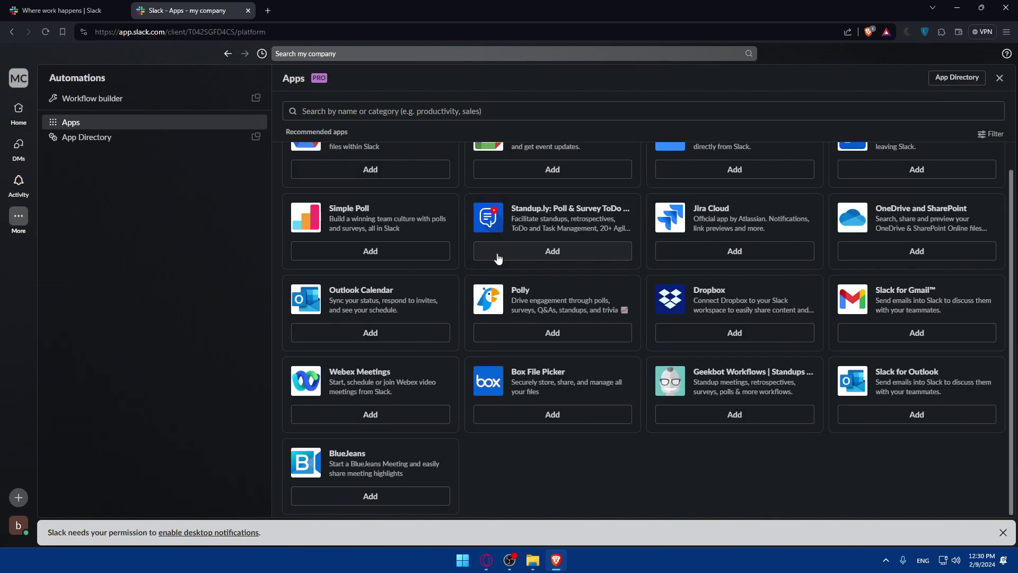
{"action": "scroll", "coordinate": [506, 258], "scroll_direction": "up", "scroll_amount": 1}
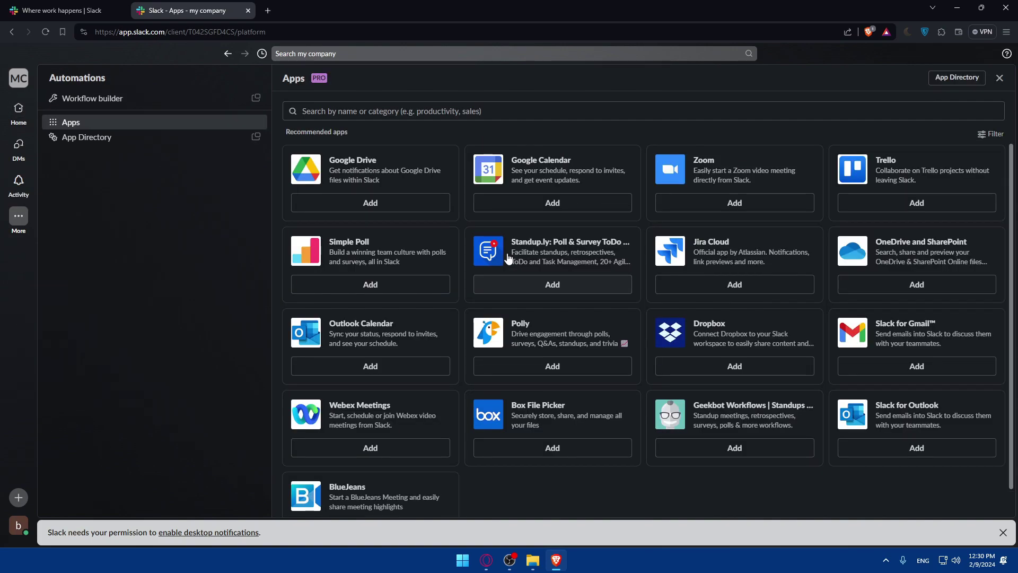